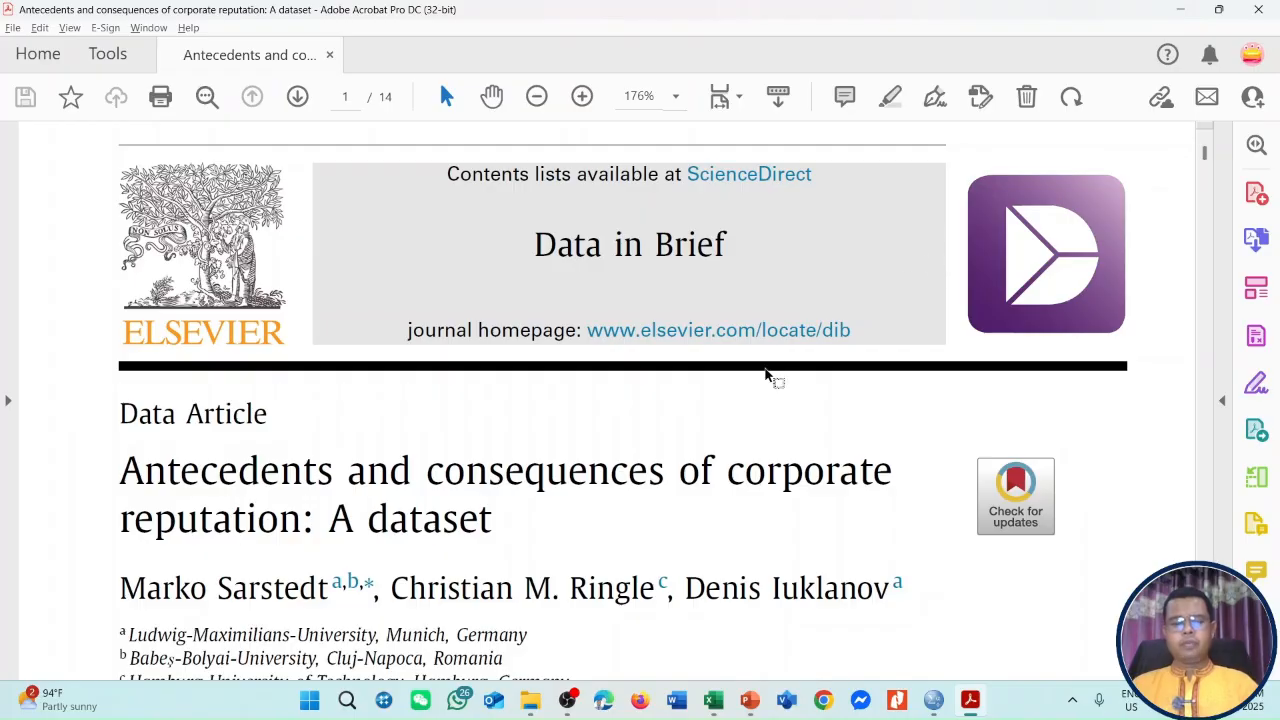
Step: Examine the extended corporate reputation model in Fig. 2 on page 5 of the article
scroll(745, 377, "down", 3)
scroll(740, 376, "down", 5)
scroll(734, 372, "down", 10)
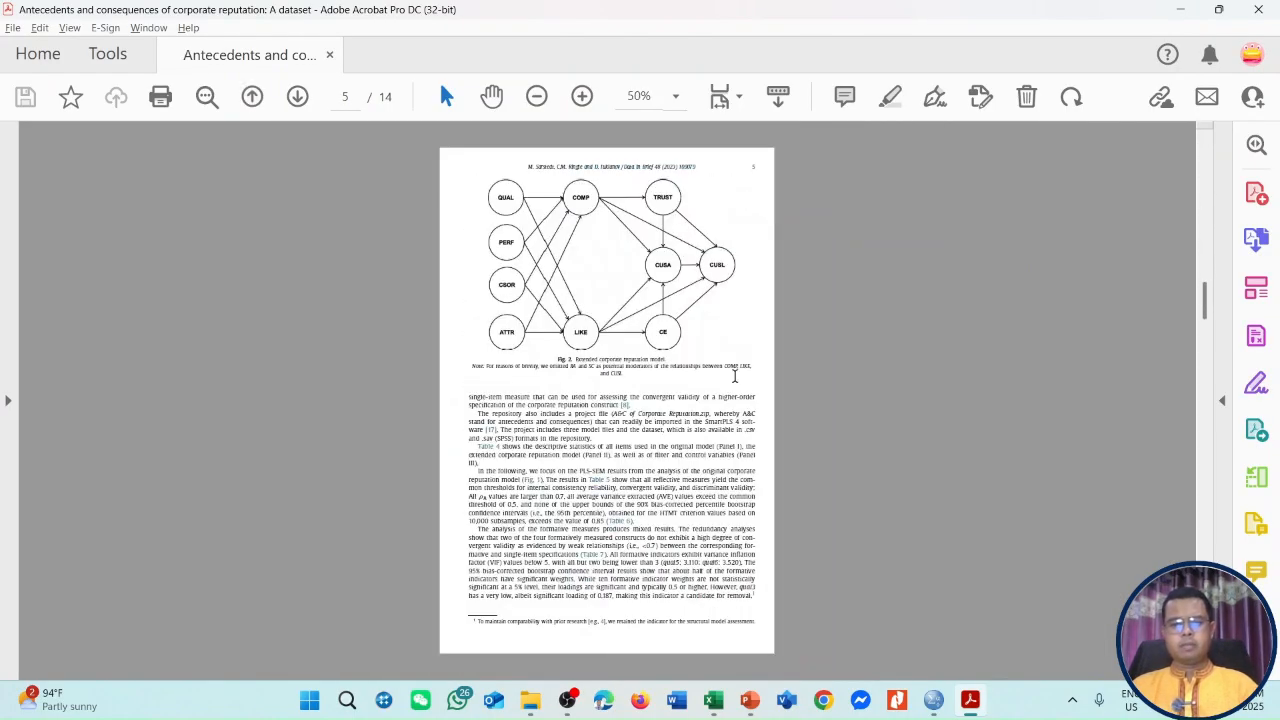
scroll(734, 375, "up", 4)
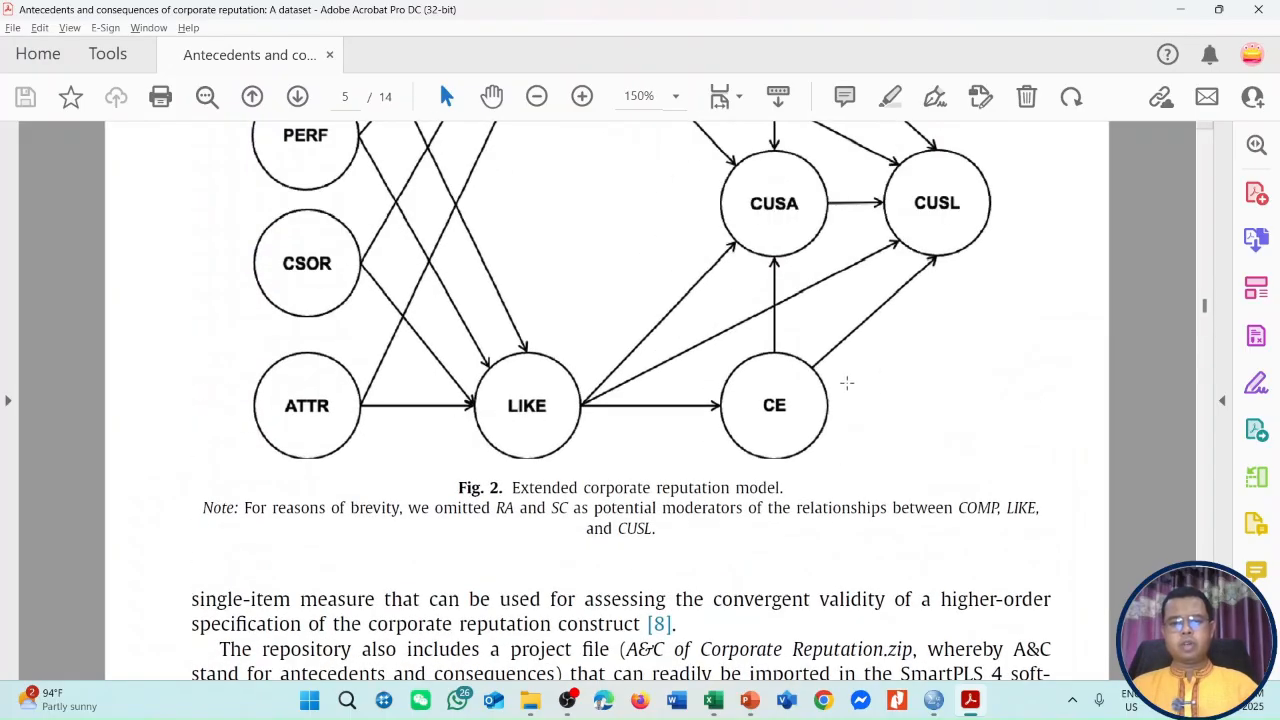
scroll(846, 382, "up", 3)
scroll(846, 382, "down", 1)
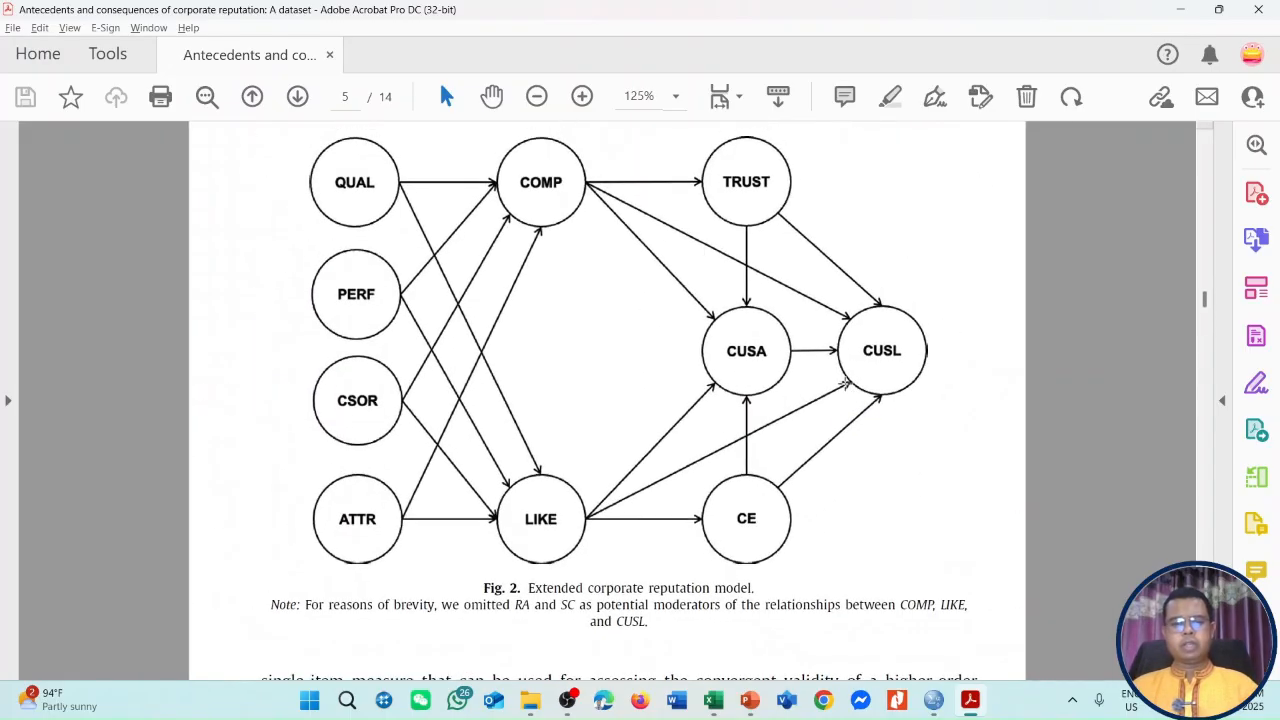
scroll(846, 382, "up", 1)
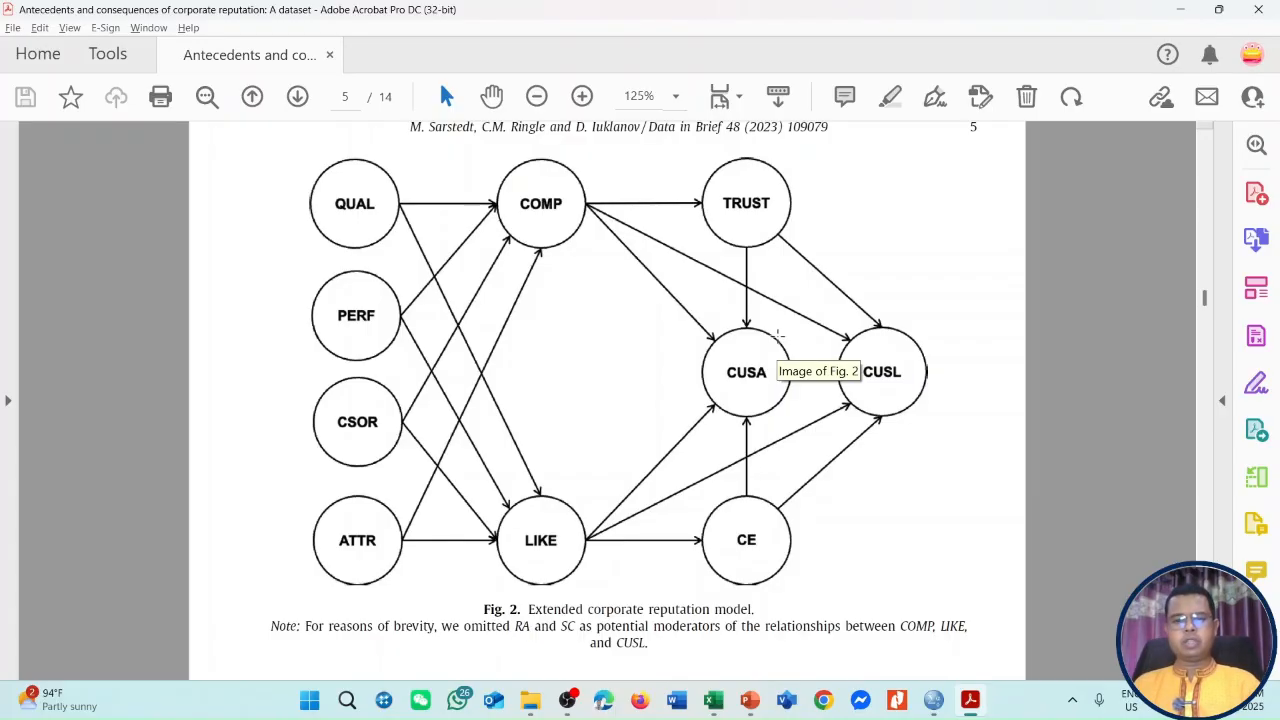
Step: Switch to the Excel dataset and examine the attr1 to attr3 and csor item headings in row 1
key("alt+Tab")
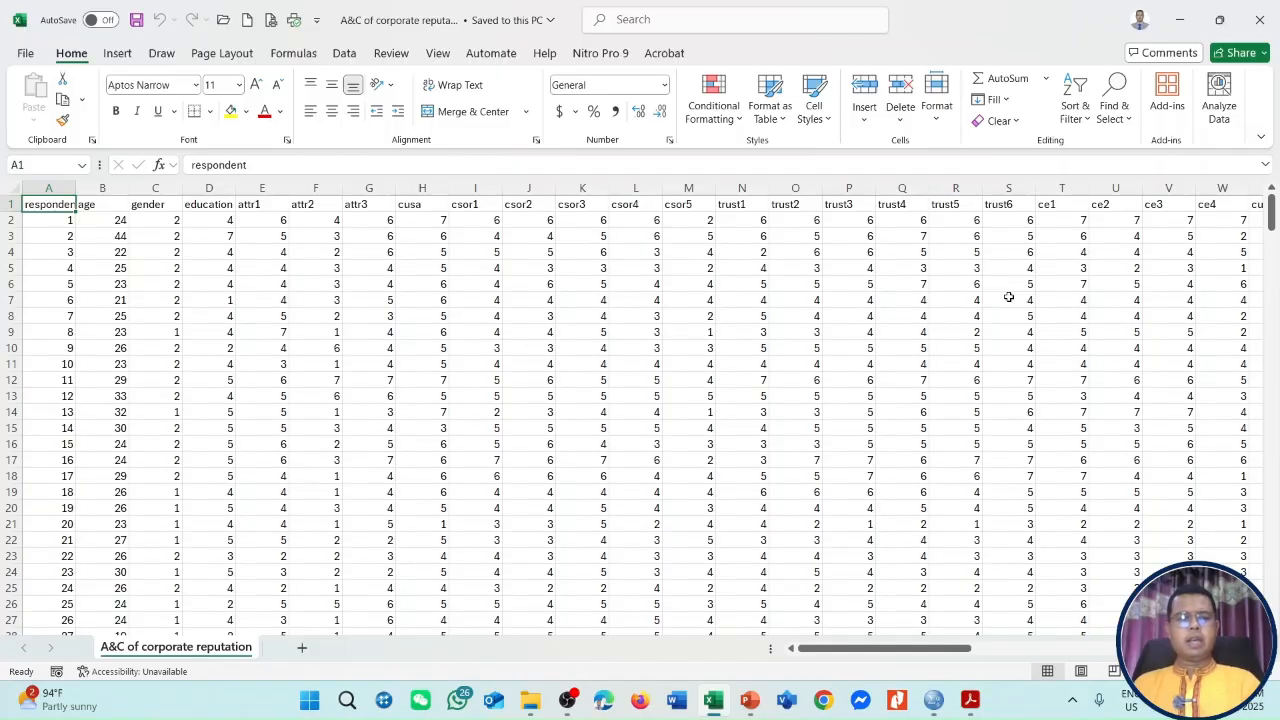
left_click(255, 203)
left_click_drag(255, 203, 360, 193)
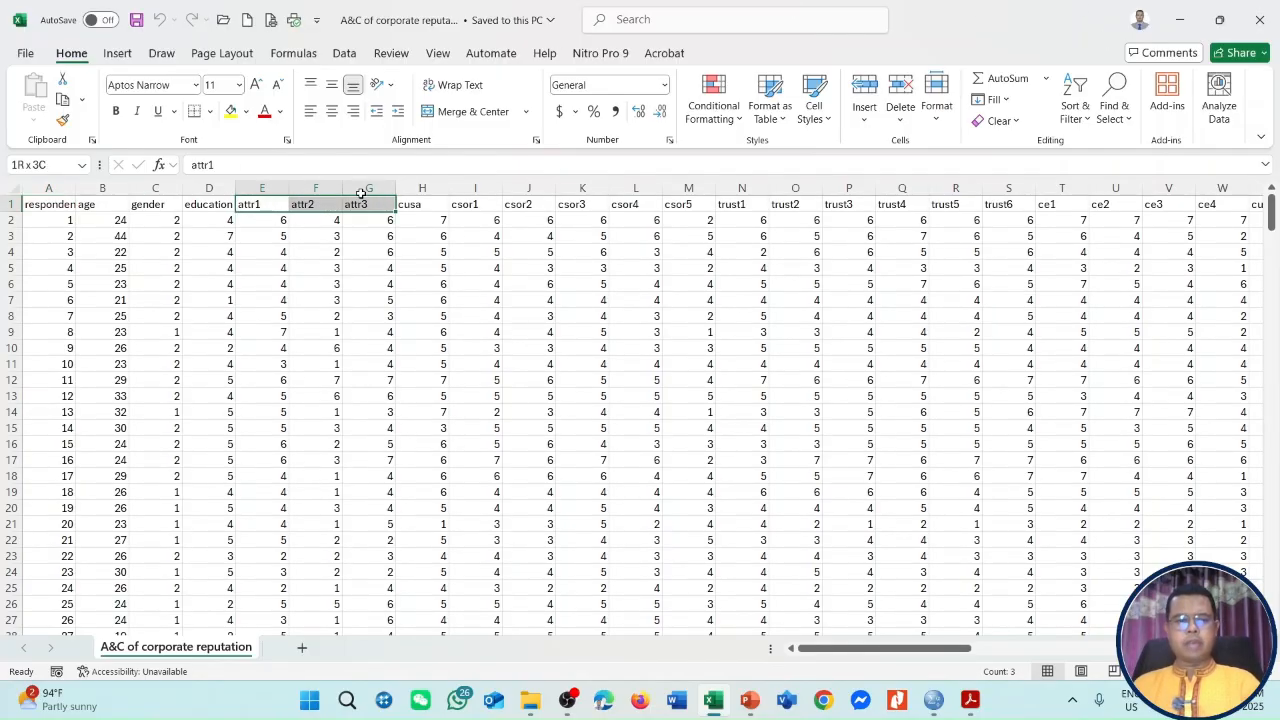
left_click_drag(466, 204, 562, 203)
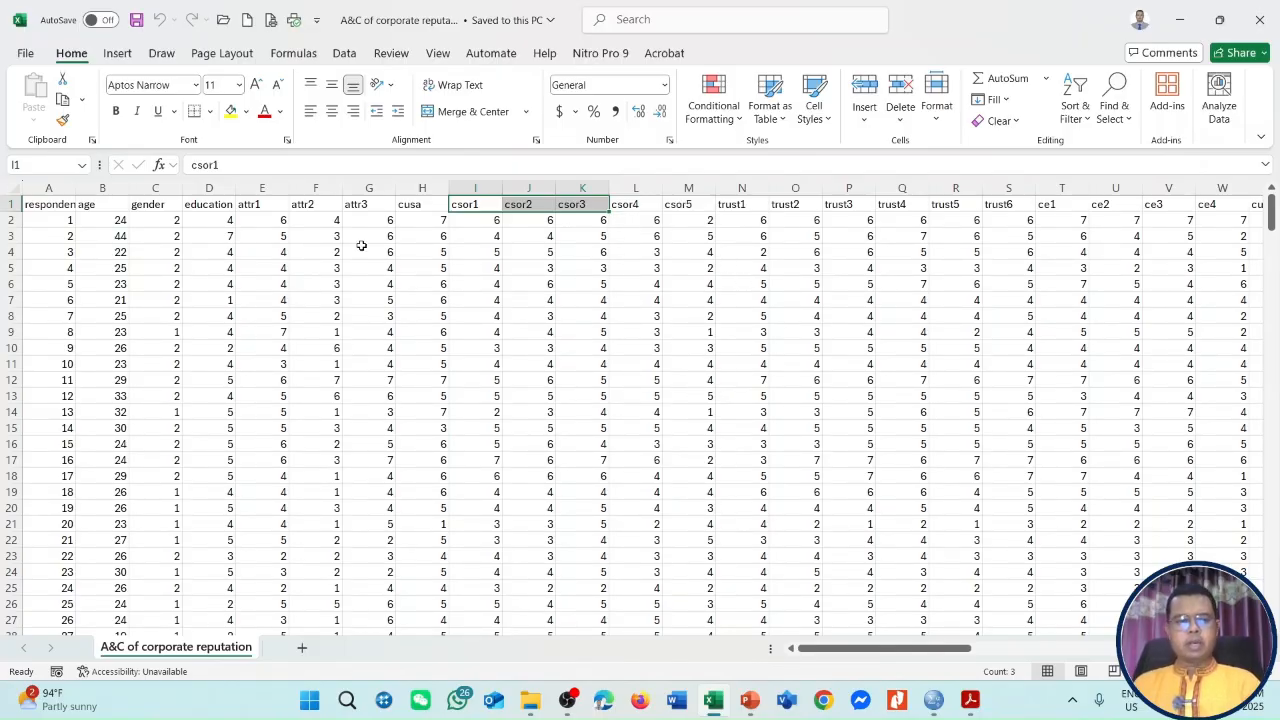
left_click_drag(258, 205, 354, 205)
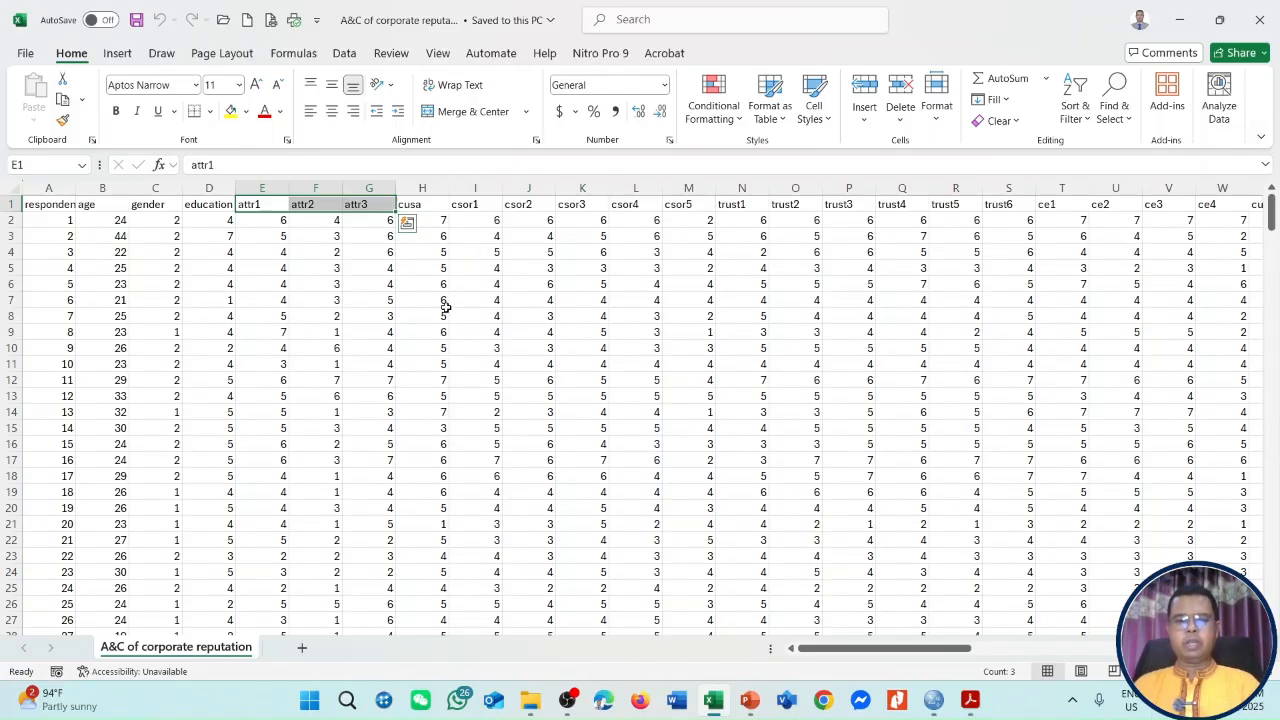
Step: Review the Research Question slide 14 of the fsQCA presentation in PowerPoint, and return to the Excel dataset
left_click(747, 682)
left_click(95, 375)
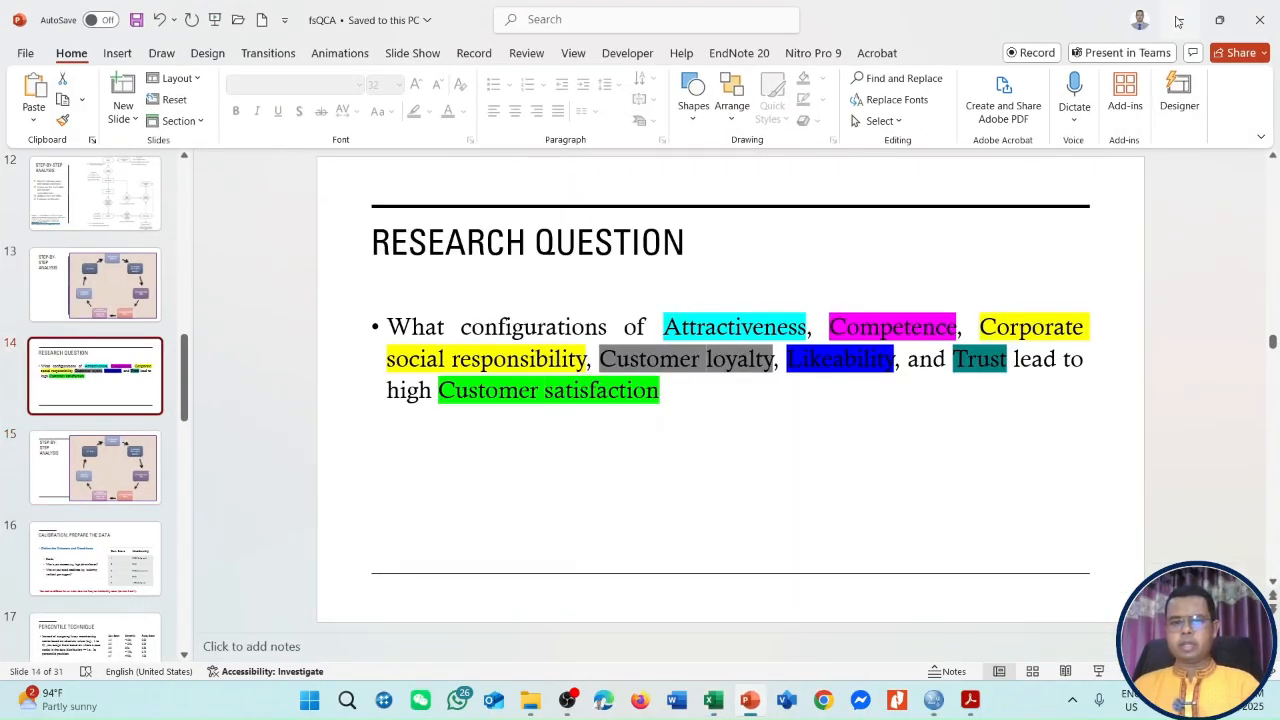
key("alt+Tab")
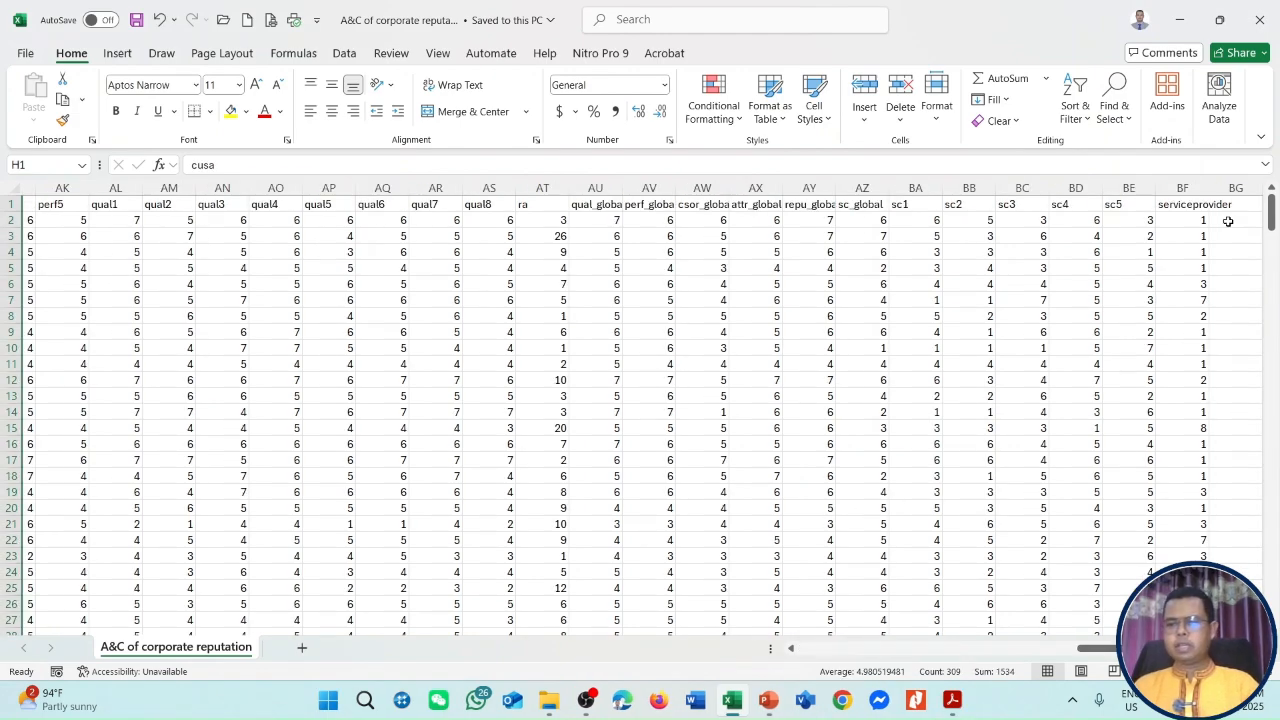
Step: Add the column heading ATTx in cell BG1, after the serviceprovider column
left_click(1245, 209)
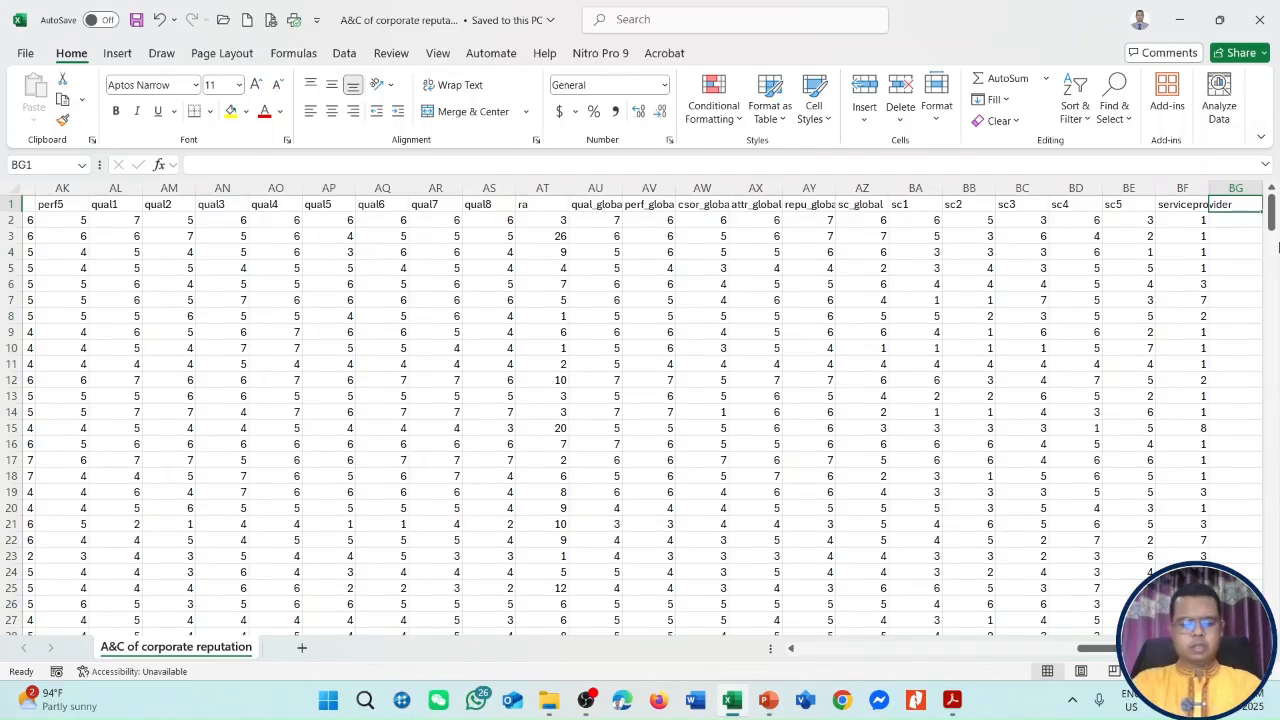
type("ATTx")
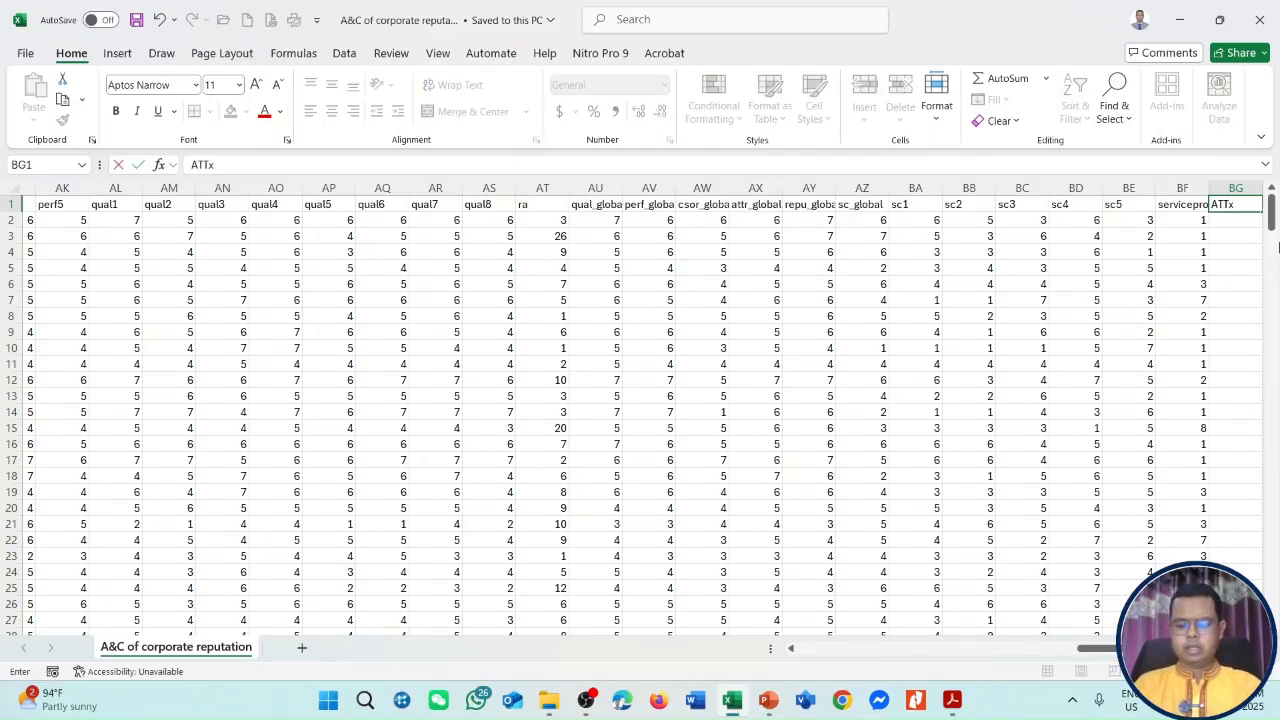
key("Return")
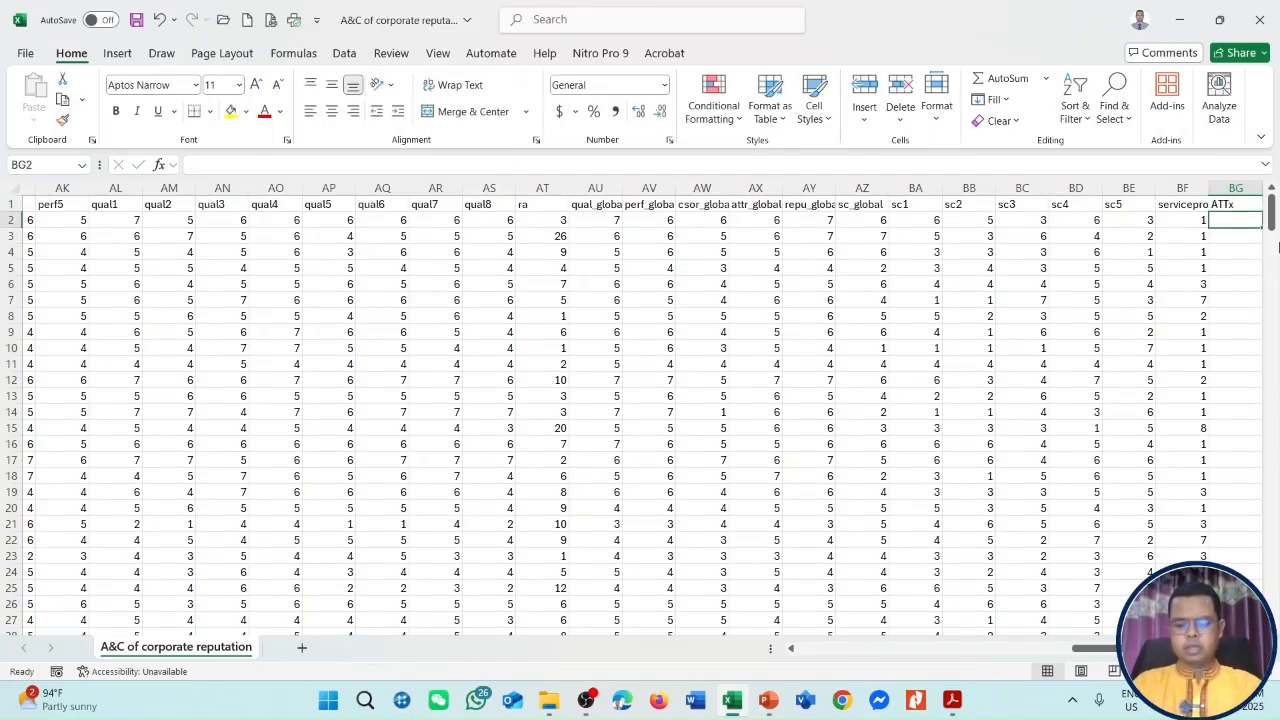
Step: Enter a formula in BG2 that averages the attr1 to attr3 items in E2:G2
type("=average")
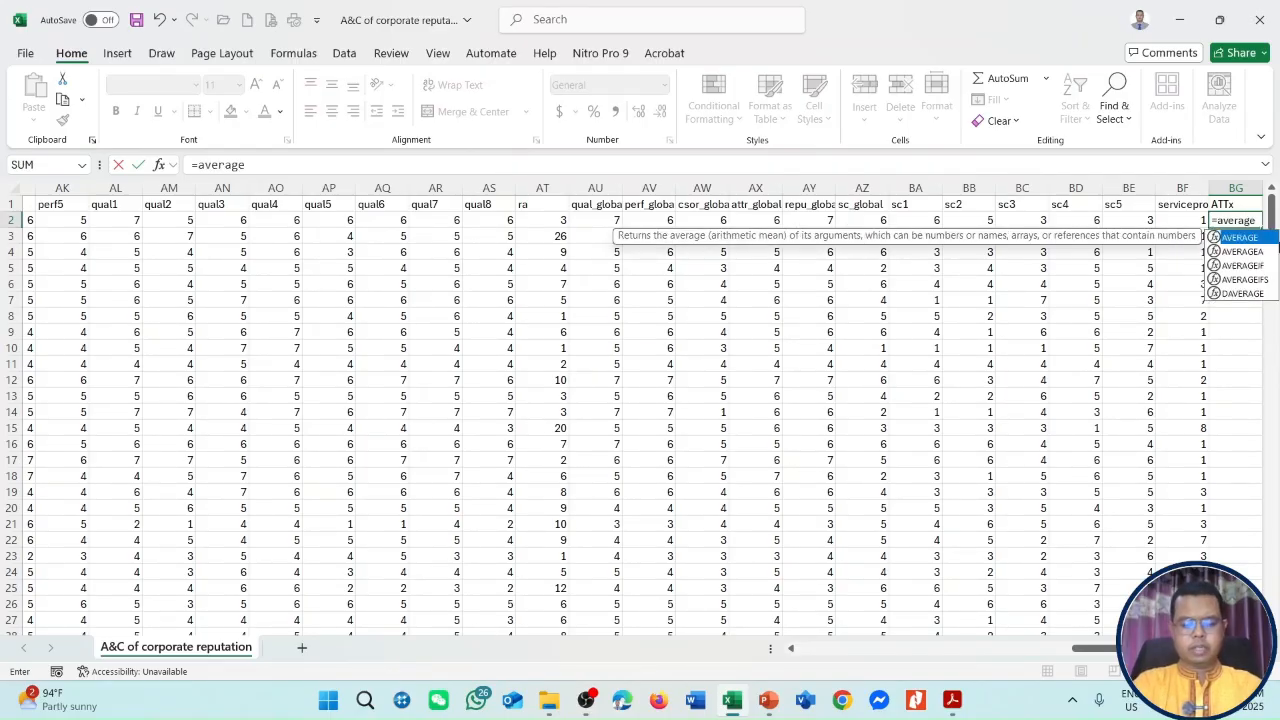
type("*")
key("BackSpace")
type(")")
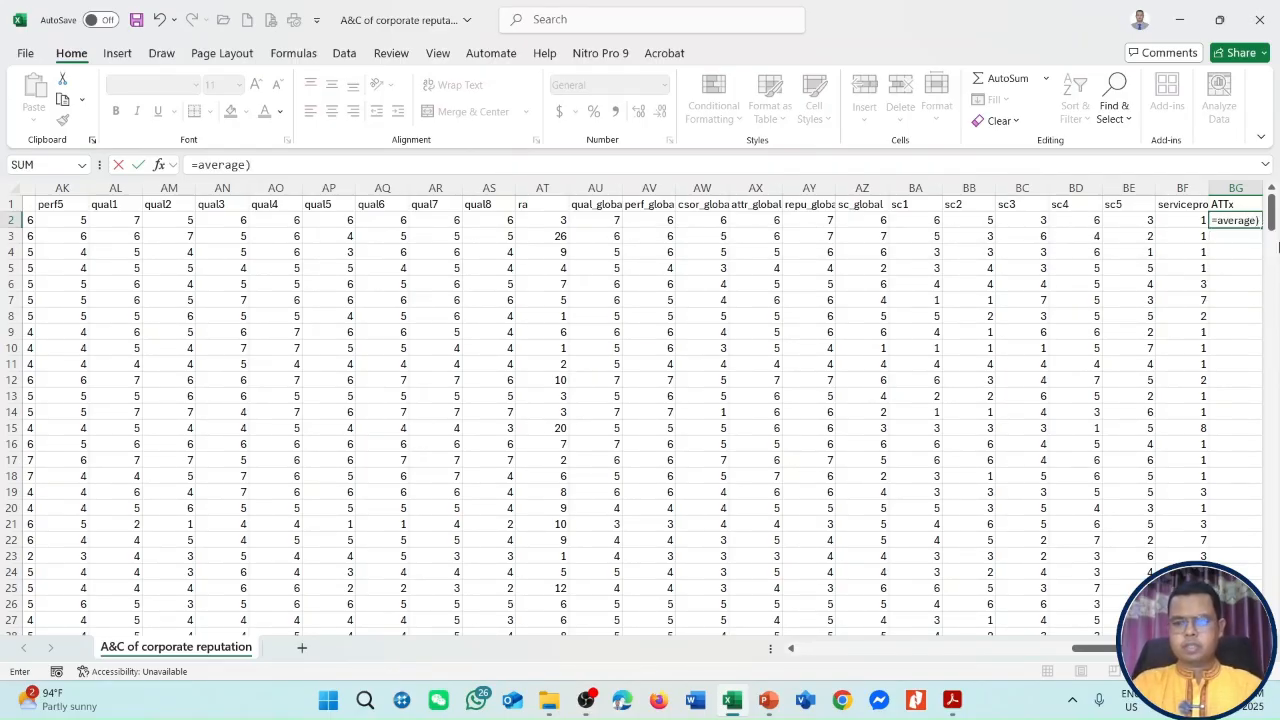
key("BackSpace")
type("(")
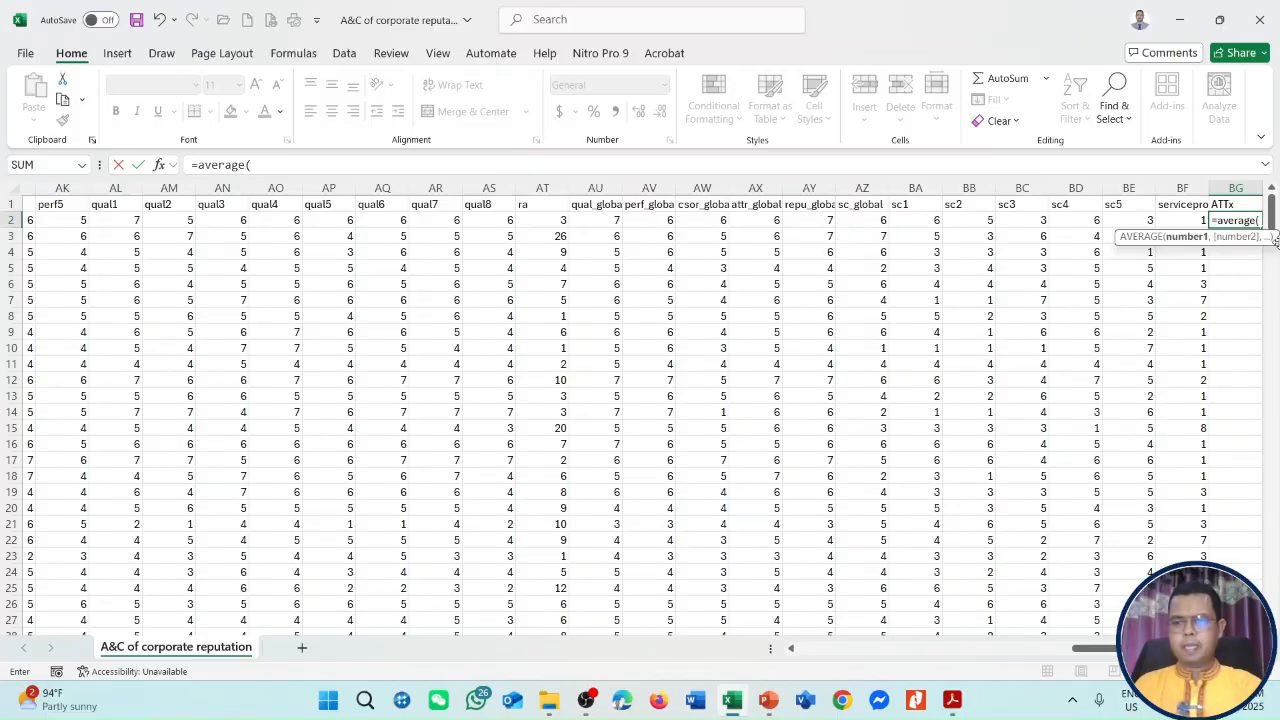
left_click_drag(1080, 648, 806, 648)
left_click_drag(285, 220, 353, 220)
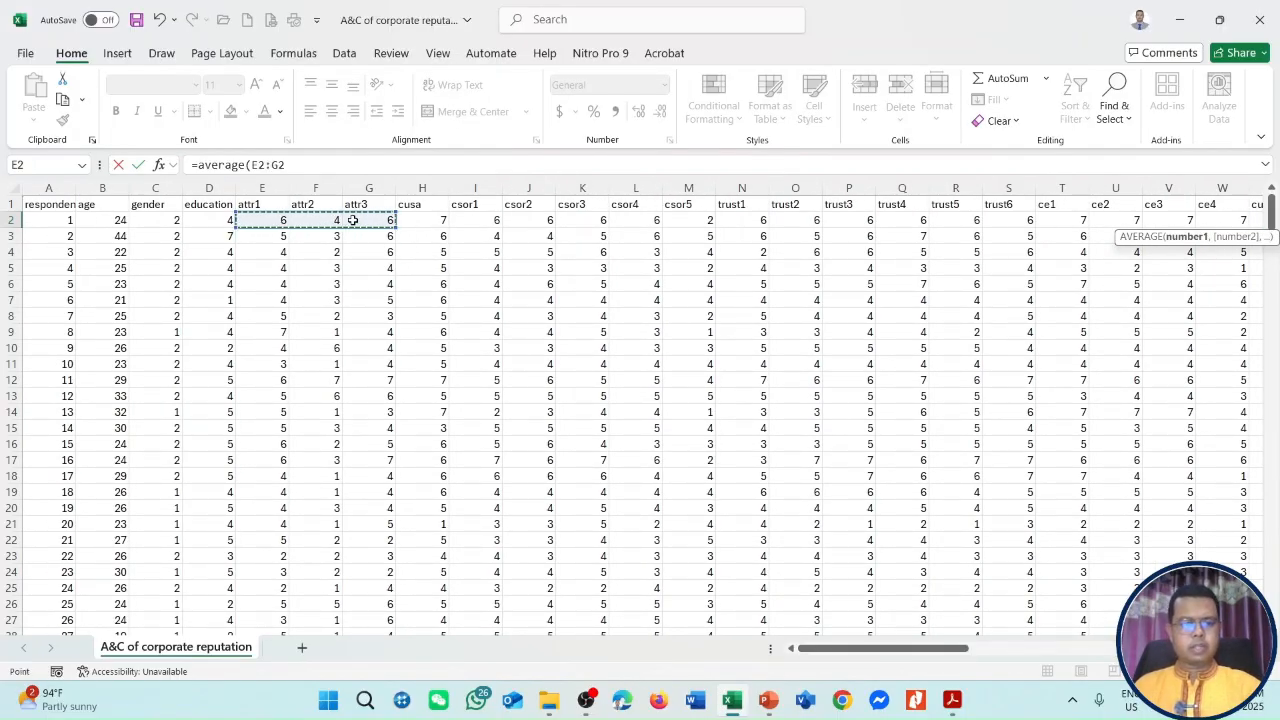
type(")")
key("Return")
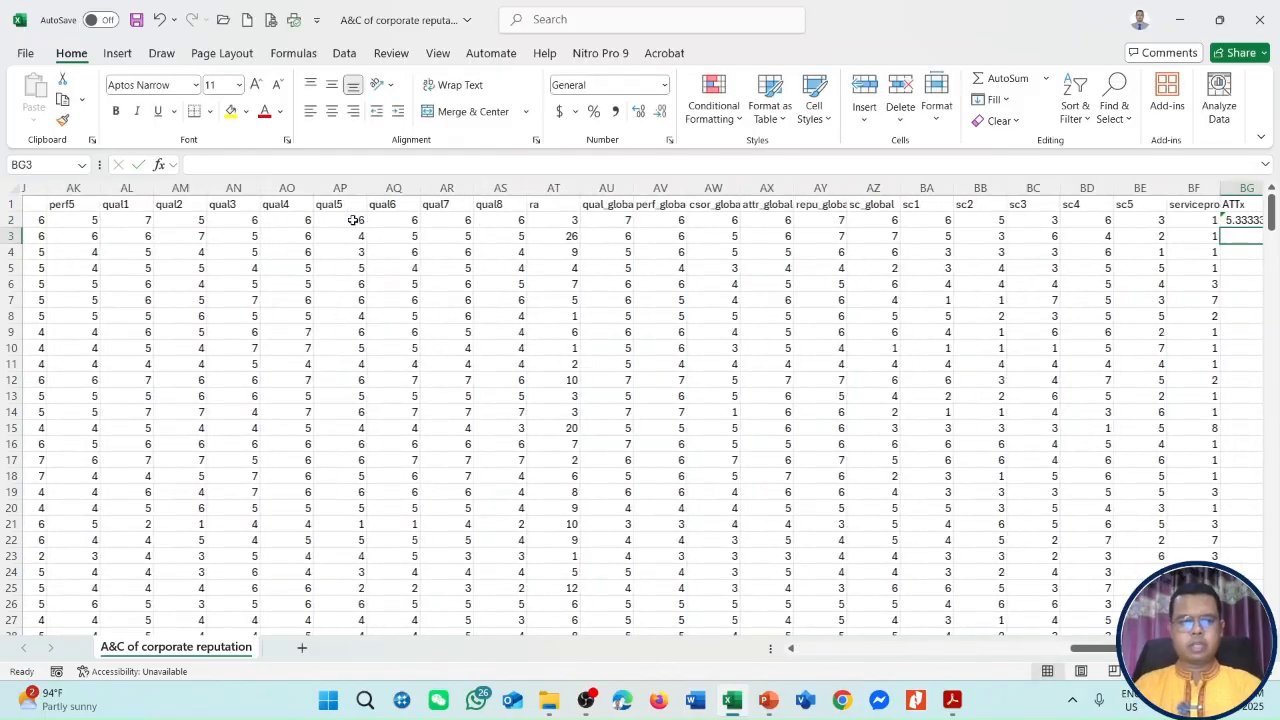
Step: Check the research question slide in PowerPoint, and add the column heading CCOMx in cell BH1 of the Excel dataset
key("alt+Tab")
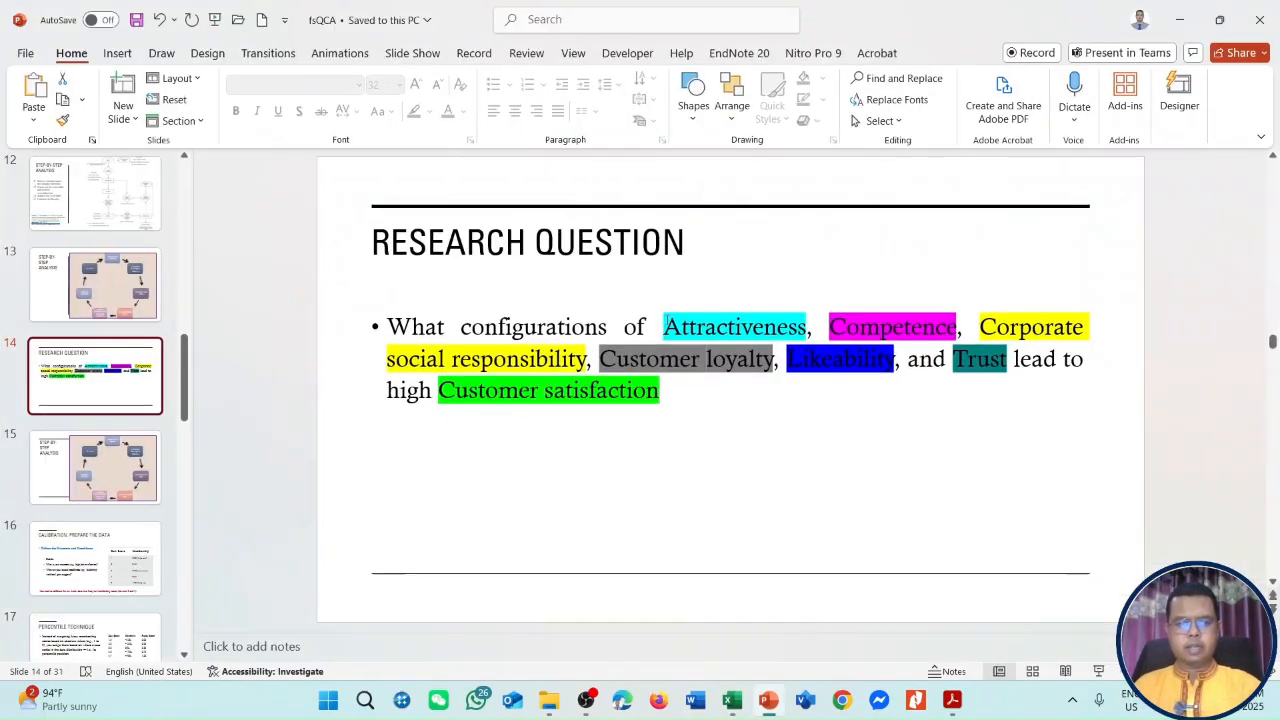
key("alt+Tab")
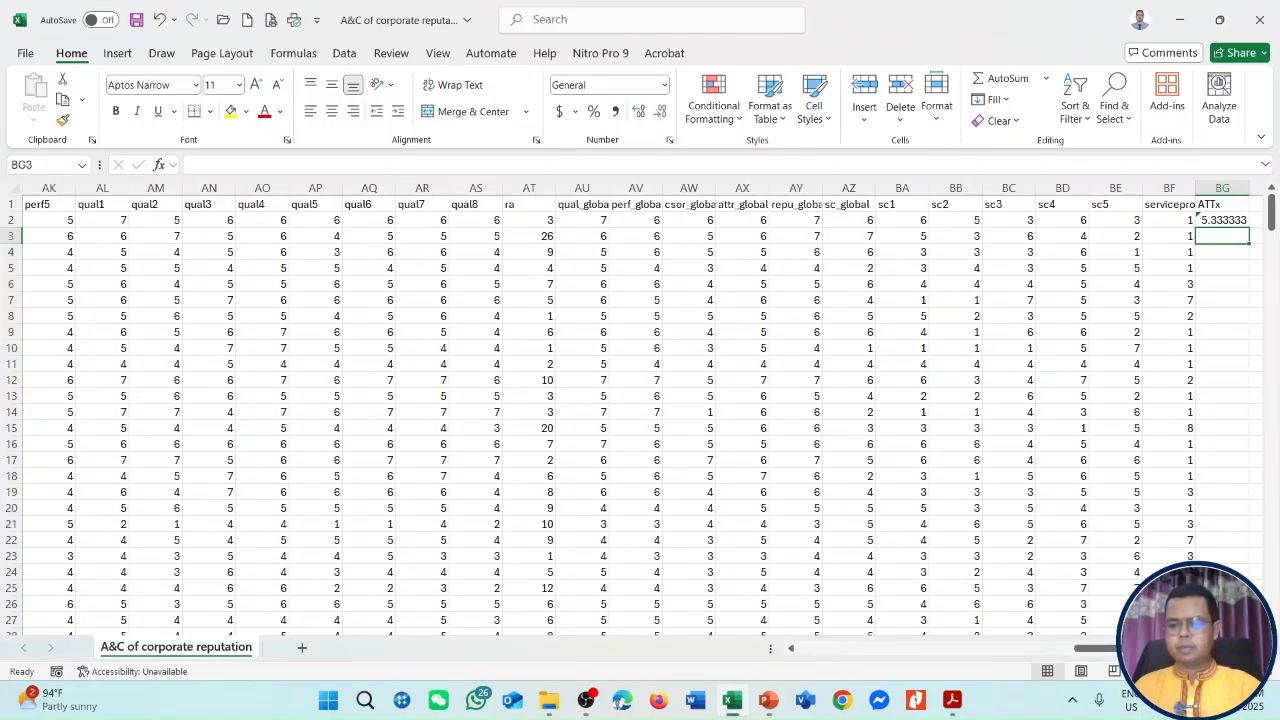
scroll(633, 408, "right", 3)
left_click(1115, 206)
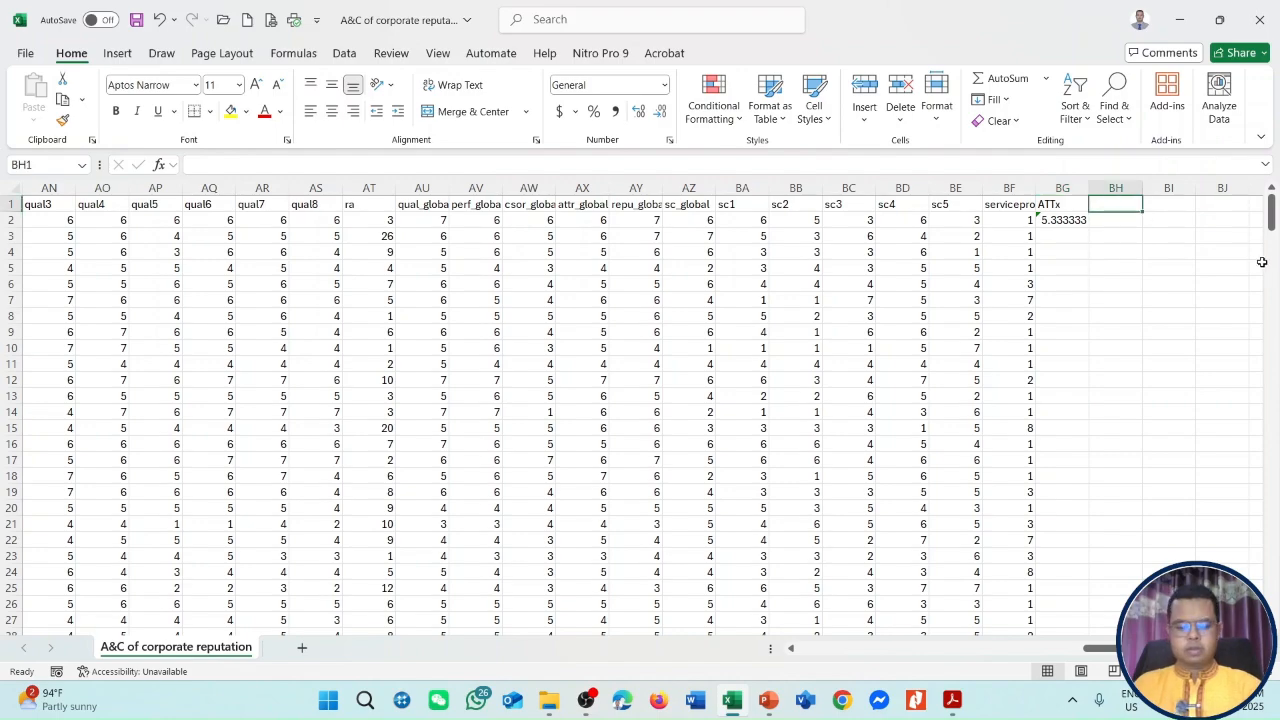
type("C")
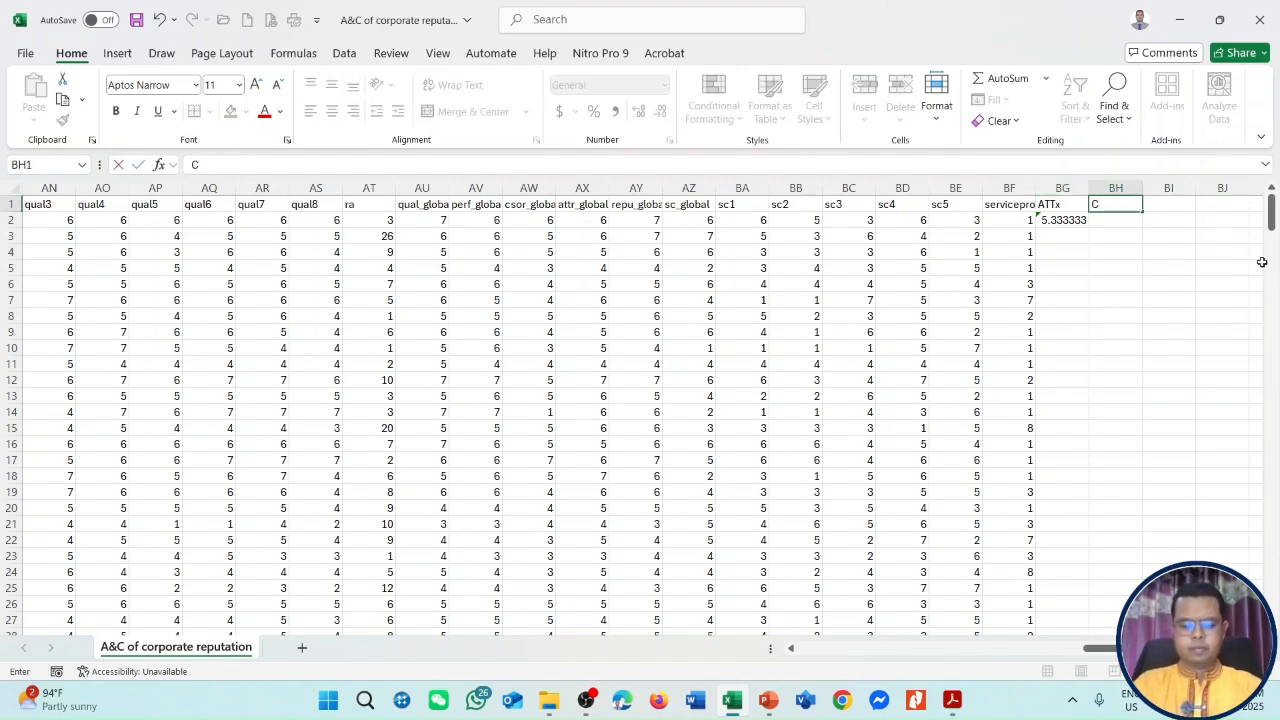
type("COMx")
left_click(1100, 410)
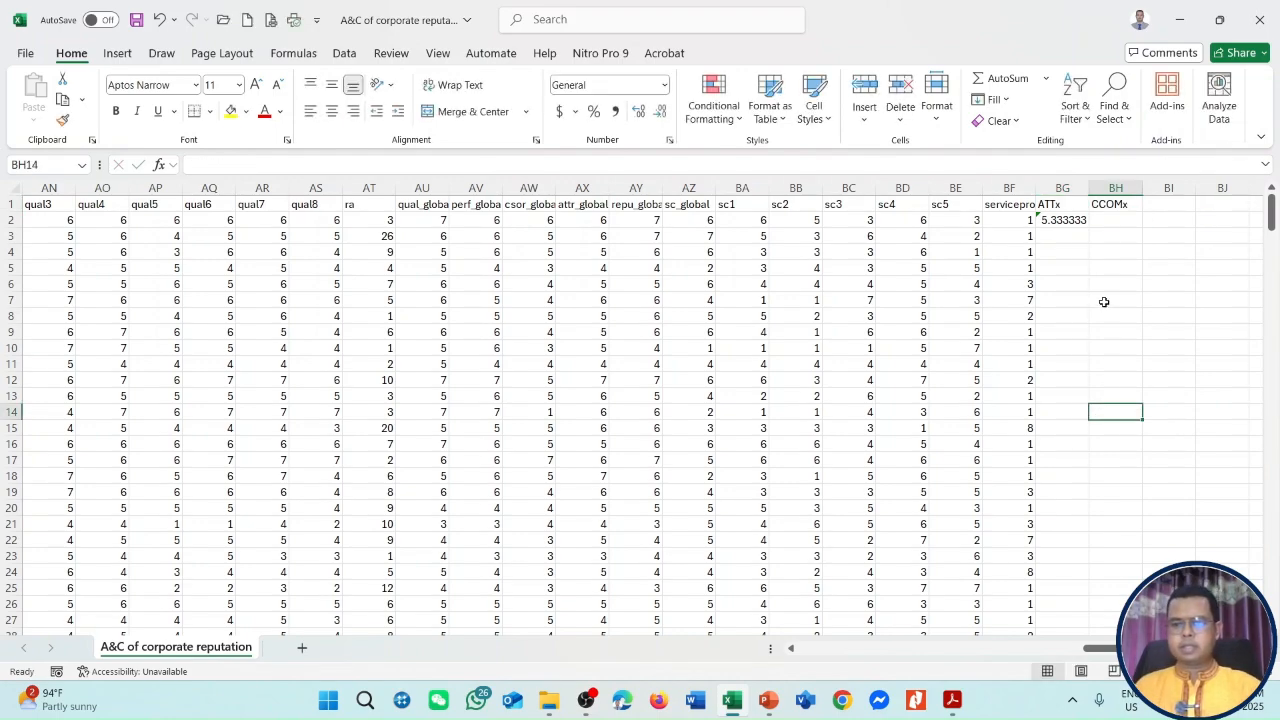
Step: Enter a formula in BH2 that averages the comp1 to comp3 items in AA2:AC2
left_click(1120, 217)
type("=av")
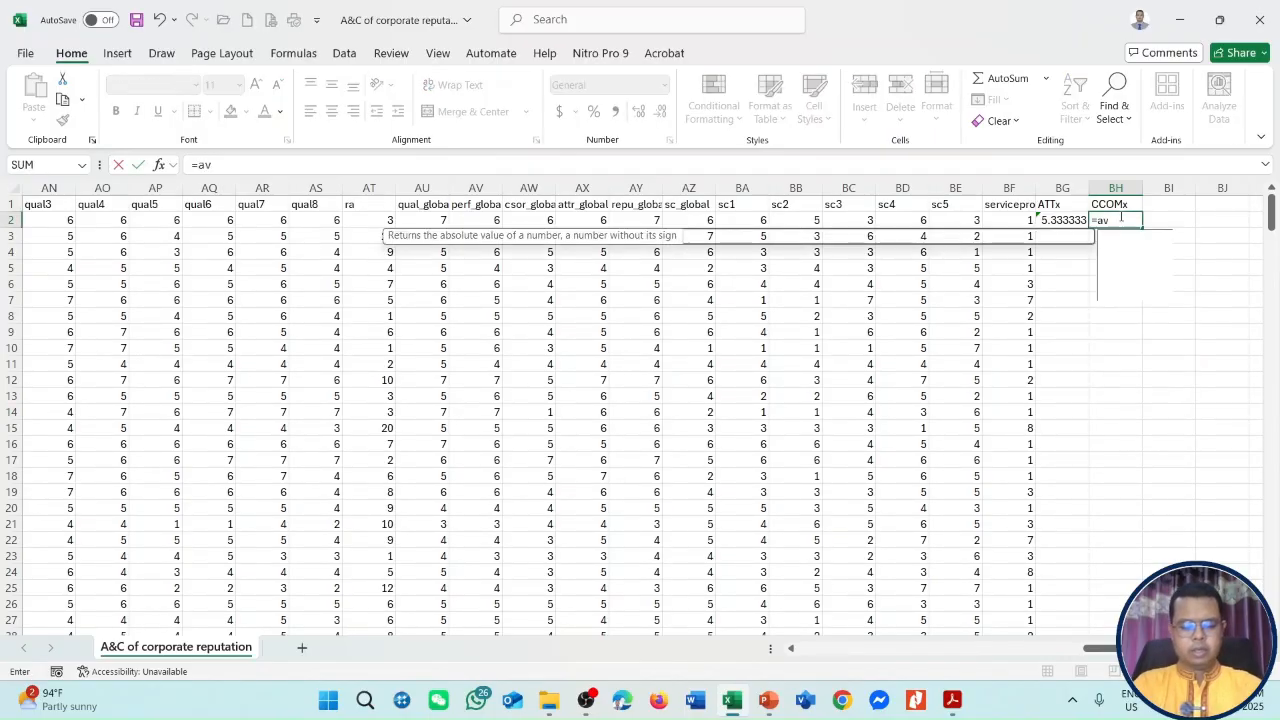
type("erage(")
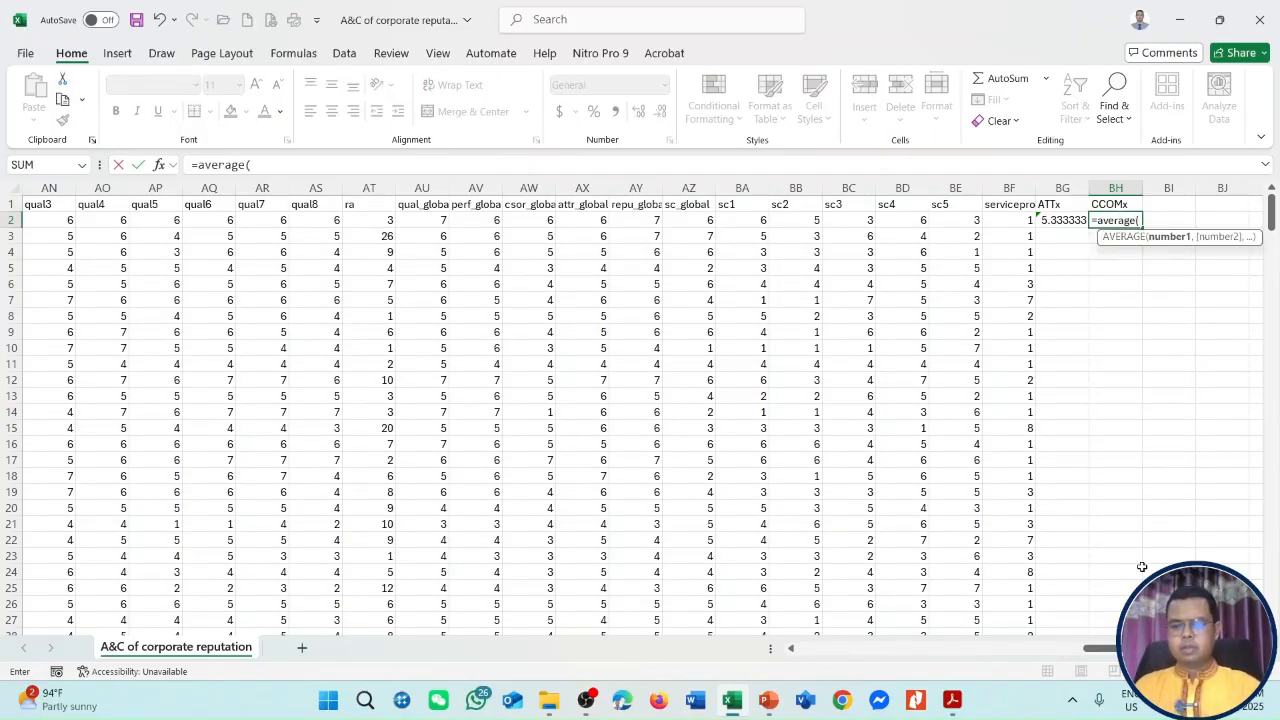
left_click_drag(1110, 649, 919, 650)
left_click_drag(767, 219, 880, 221)
type(")")
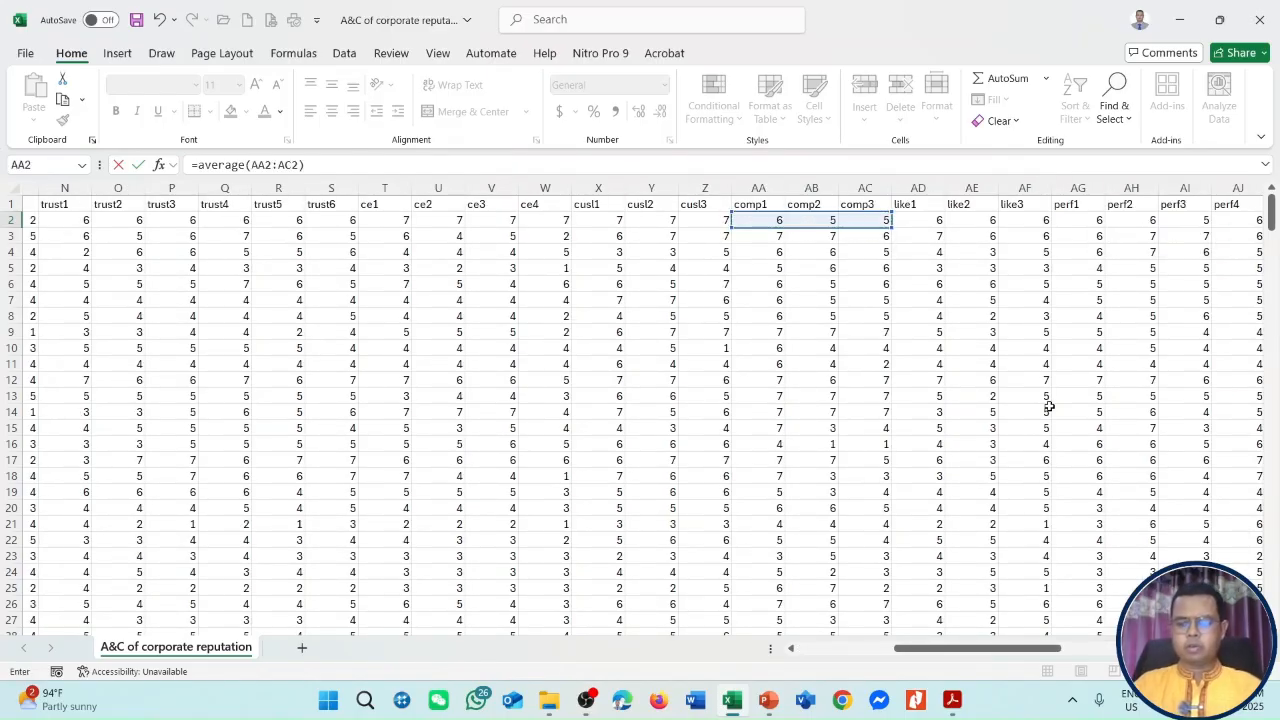
key("Return")
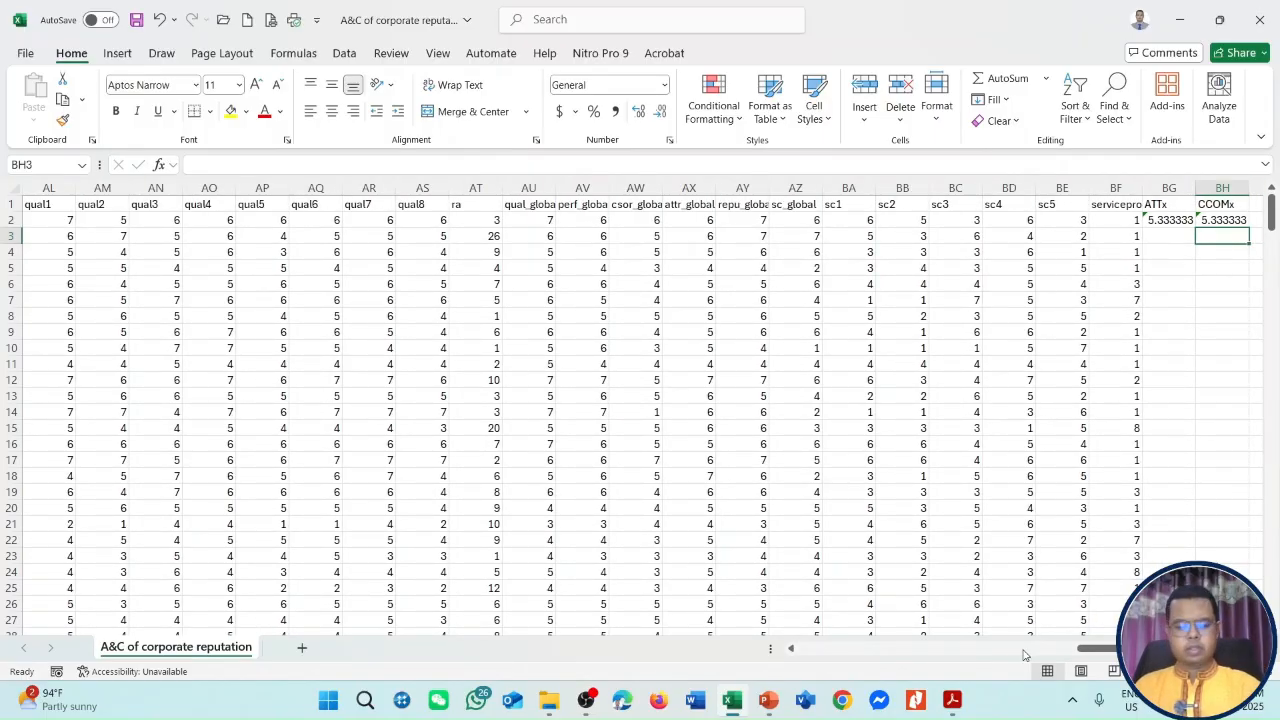
Step: Check the PowerPoint research question for the next construct, and add the column heading CSRx in cell BI1 of the Excel dataset
key("alt+Tab")
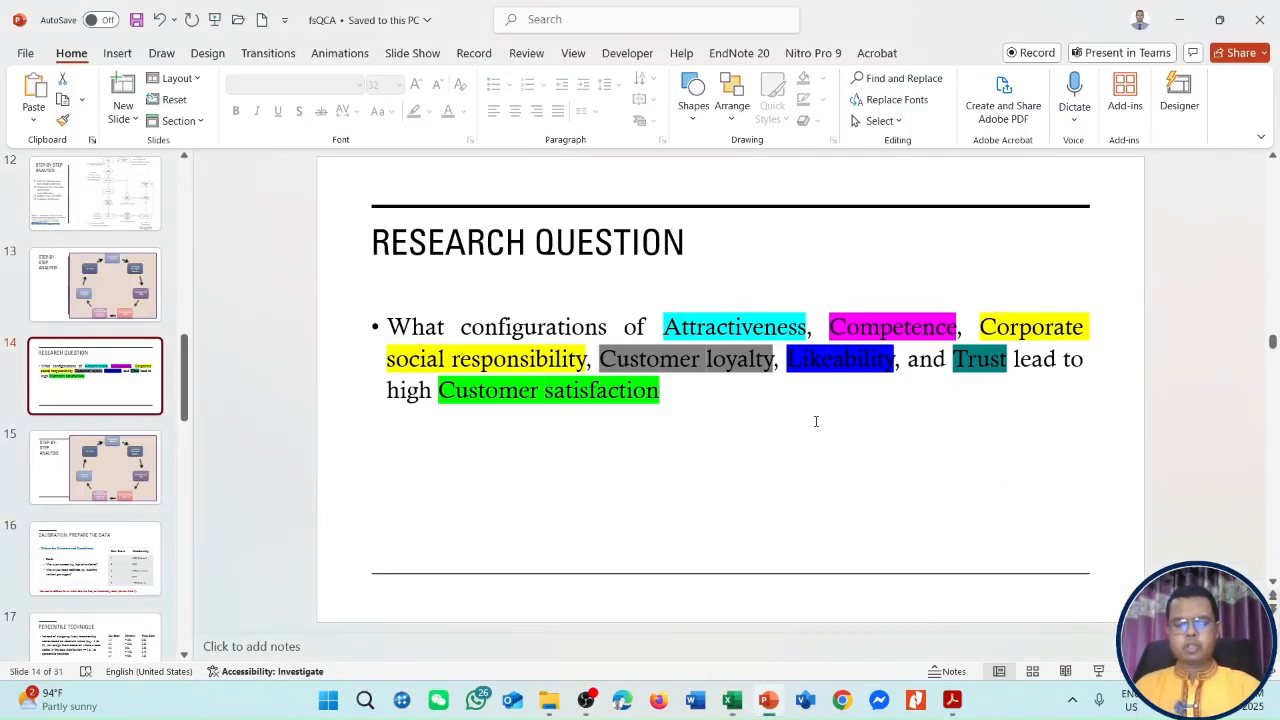
key("alt+Tab")
scroll(645, 416, "right", 1)
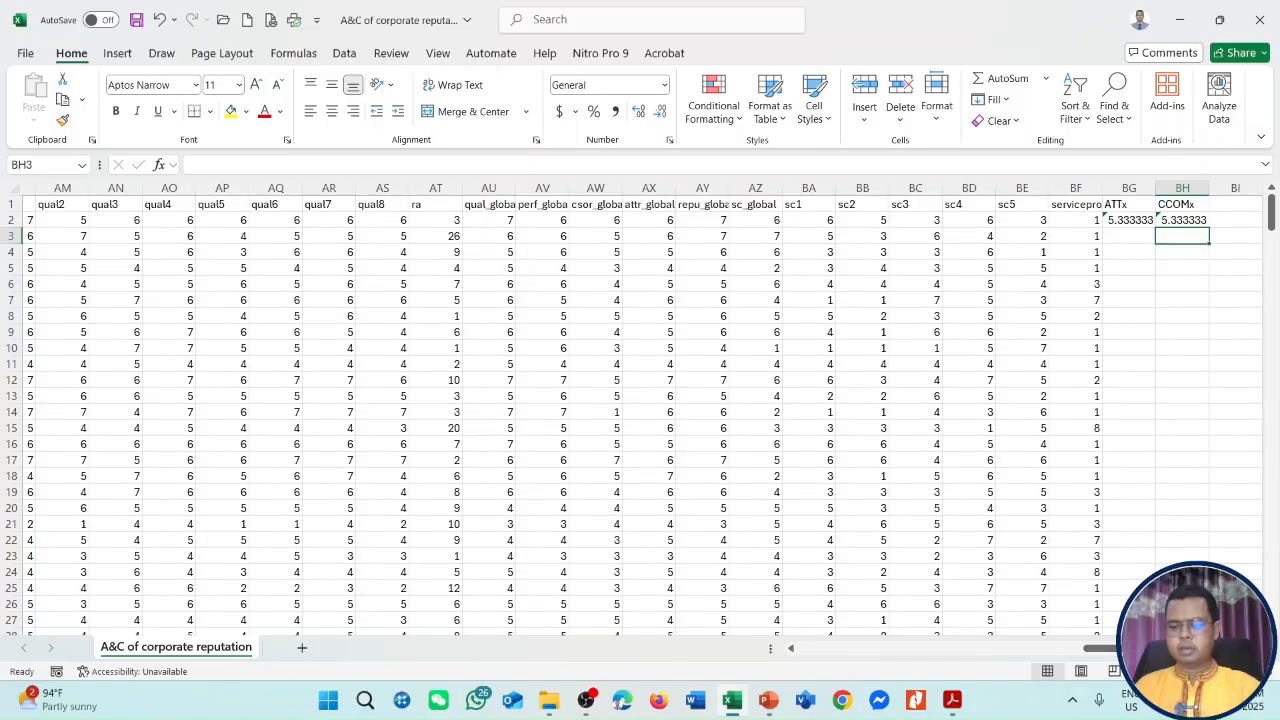
scroll(1114, 306, "right", 3)
left_click(1065, 202)
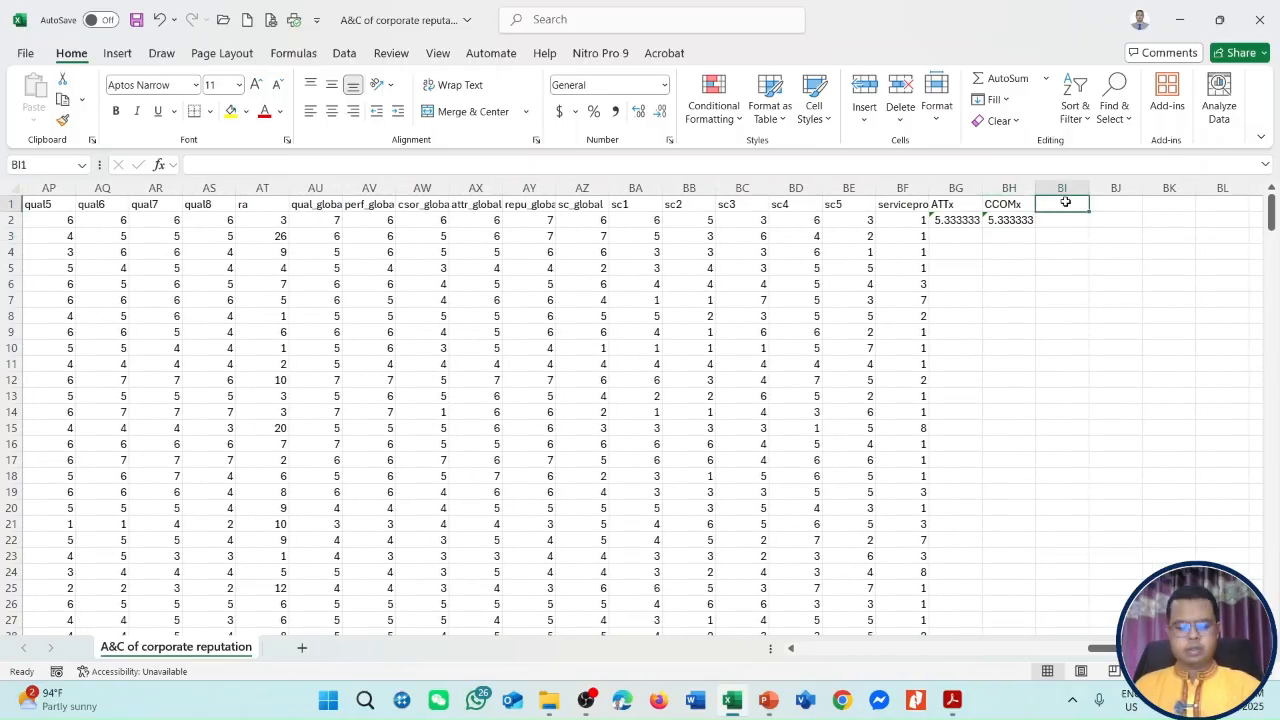
type("CSRx")
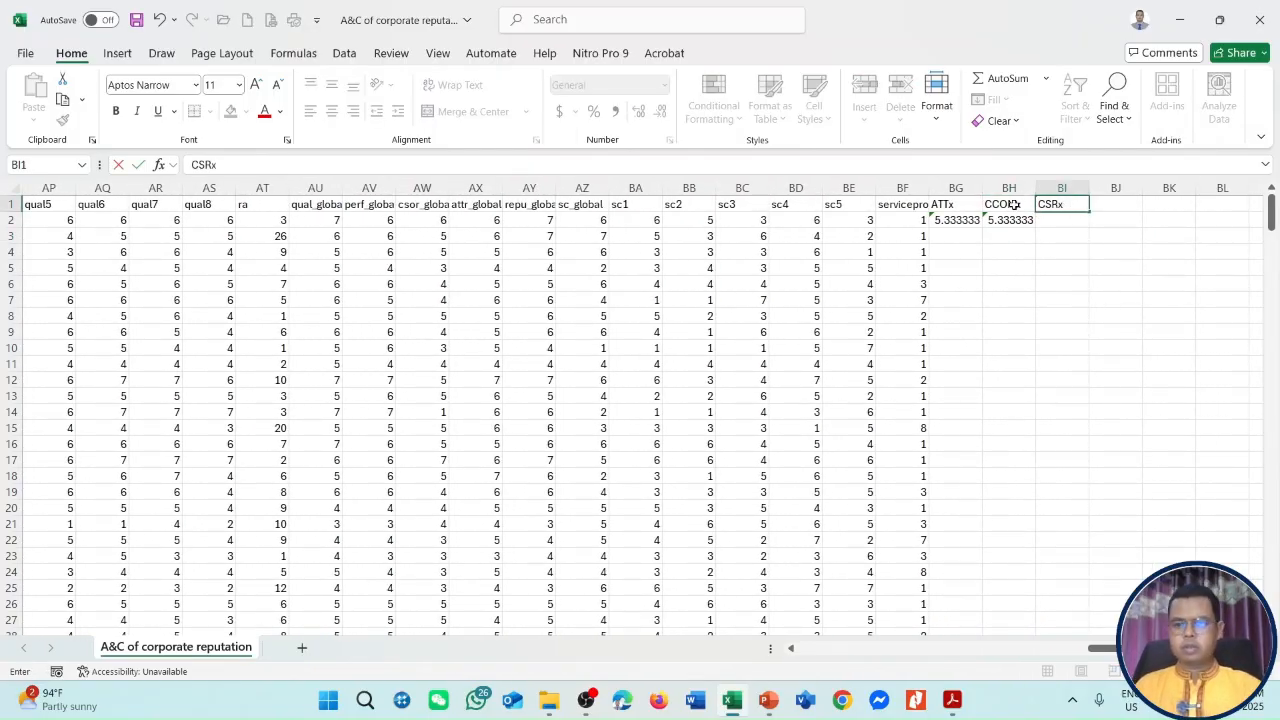
left_click(1022, 272)
Step: Enter a formula in BI2 that averages the csor1 to csor5 items in I2:M2
left_click(1060, 220)
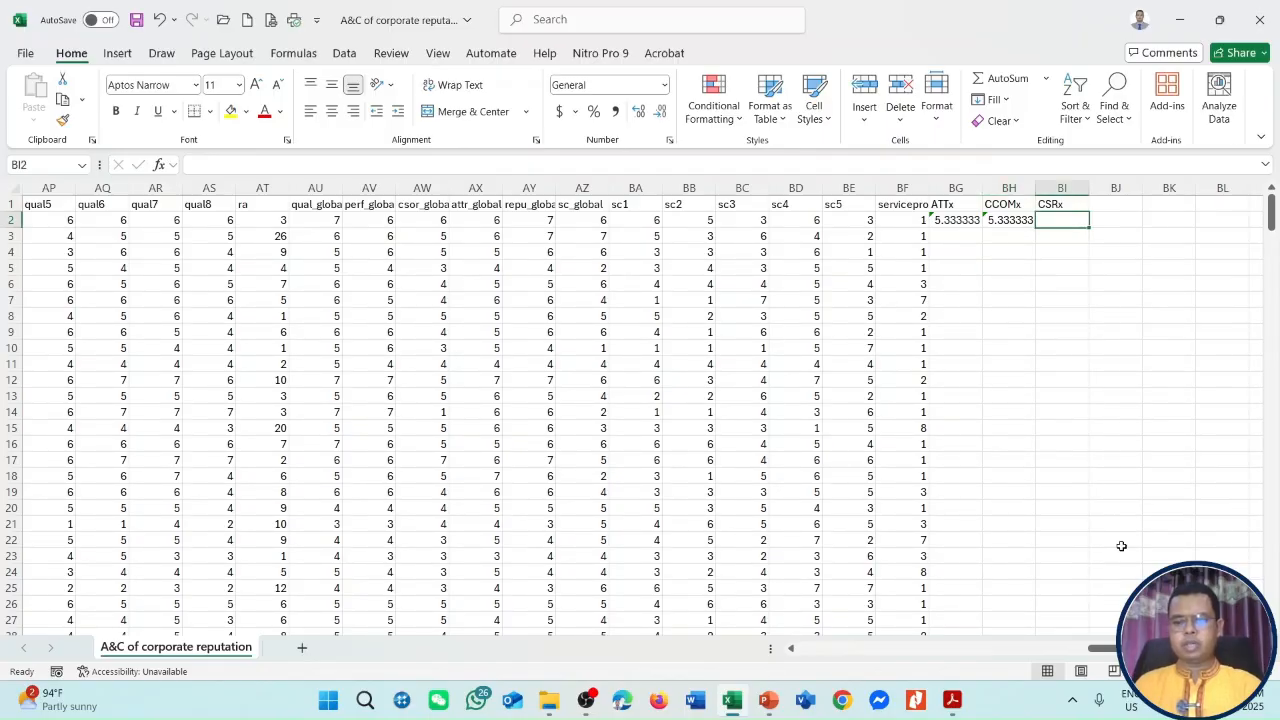
type("=ave")
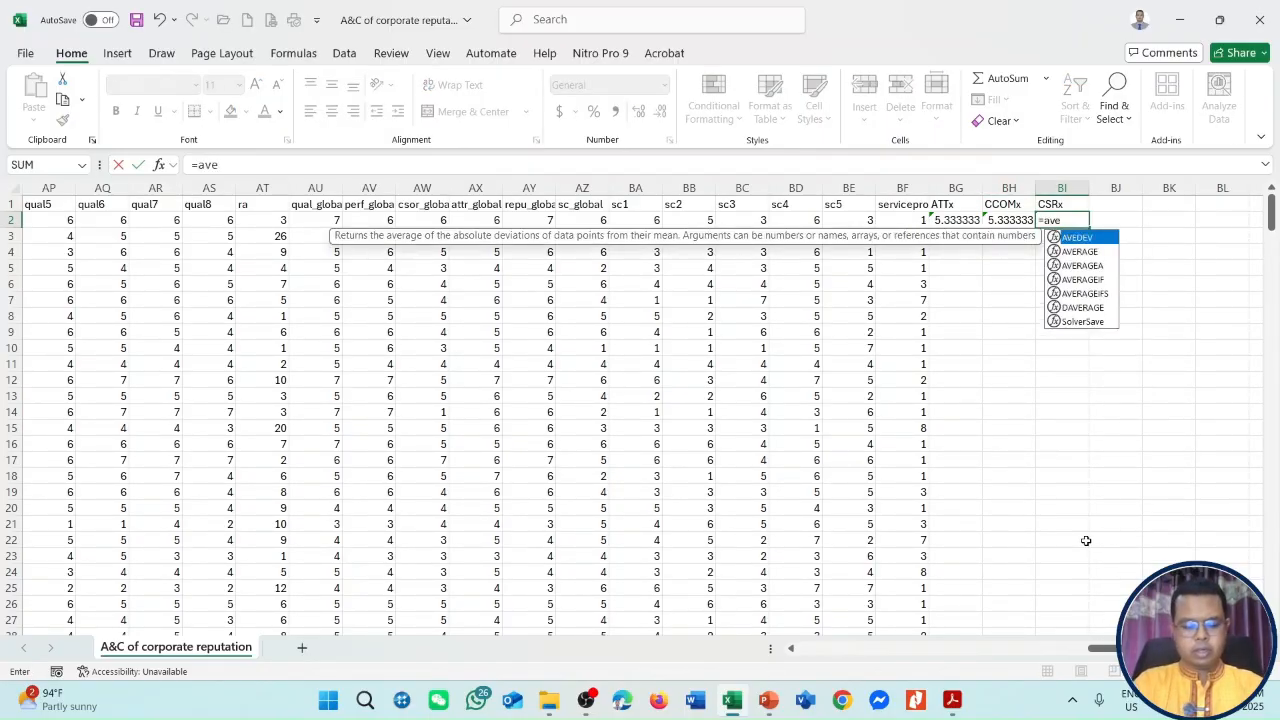
type("rage(")
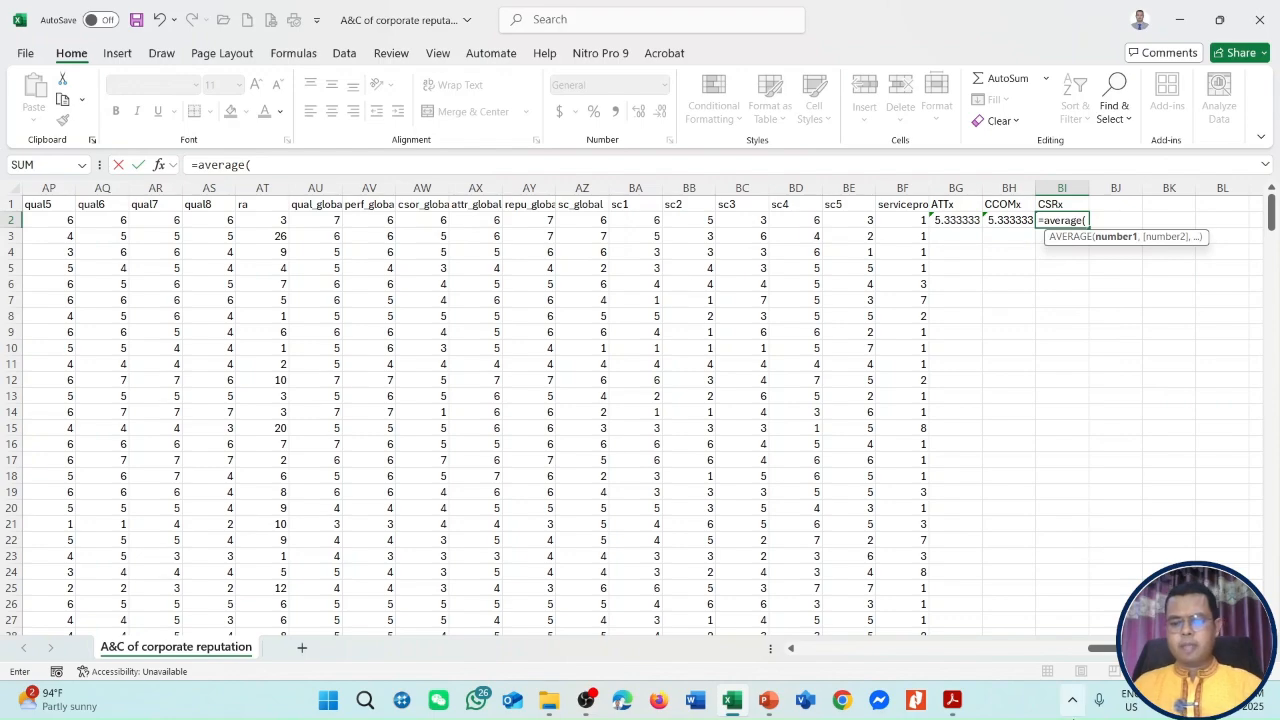
left_click_drag(1100, 648, 814, 651)
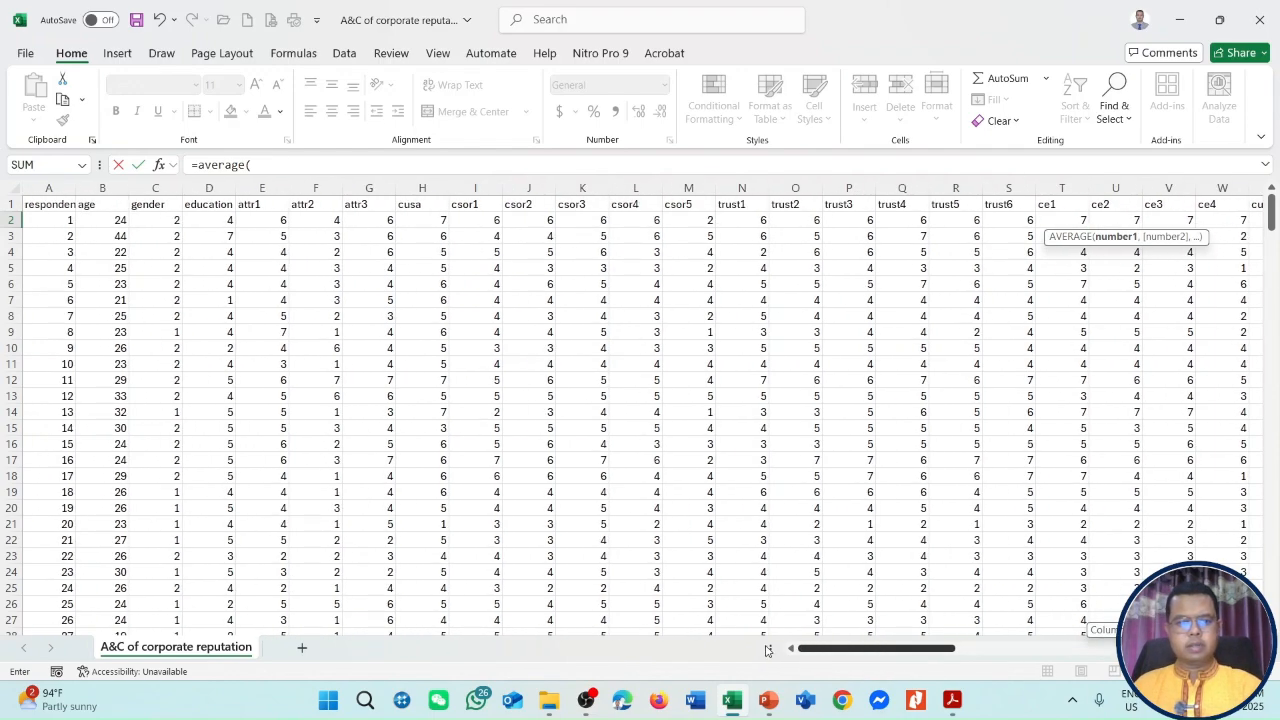
left_click_drag(468, 218, 672, 215)
type(")")
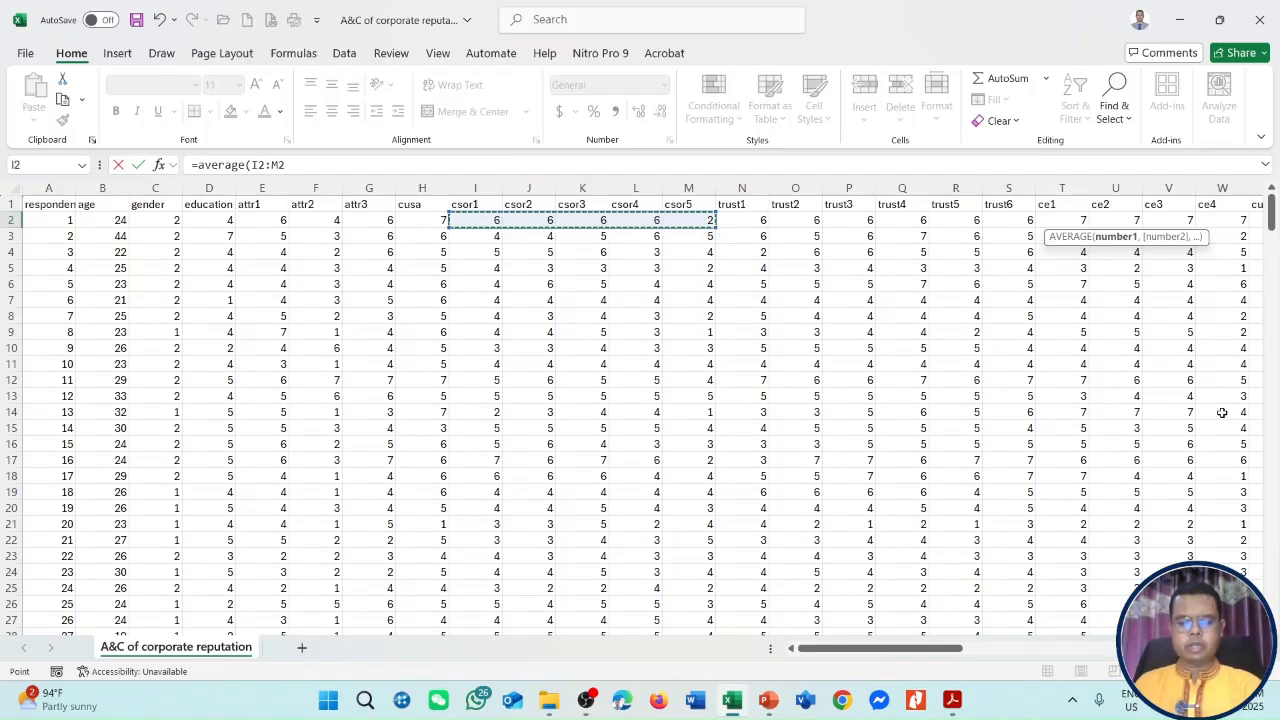
key("Return")
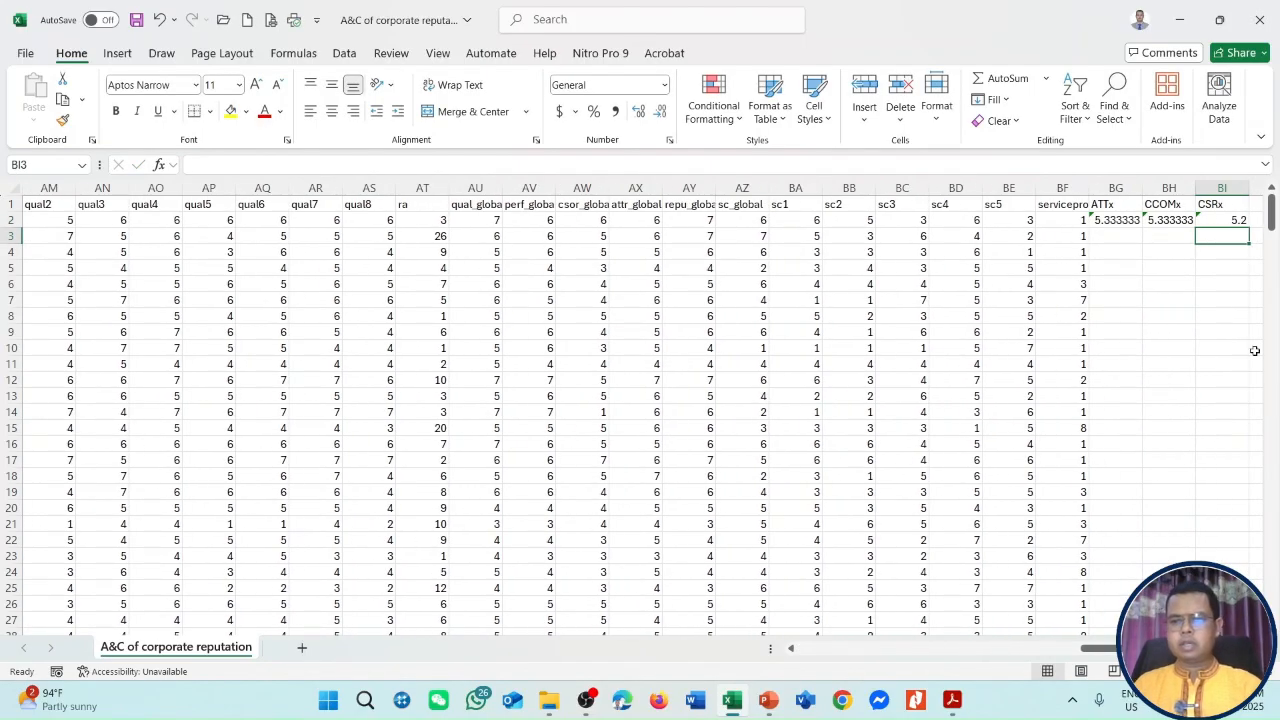
Step: Check the research question slide in PowerPoint for the next construct, and add the column heading CLx in cell BJ1 of the Excel dataset
left_click(1004, 631)
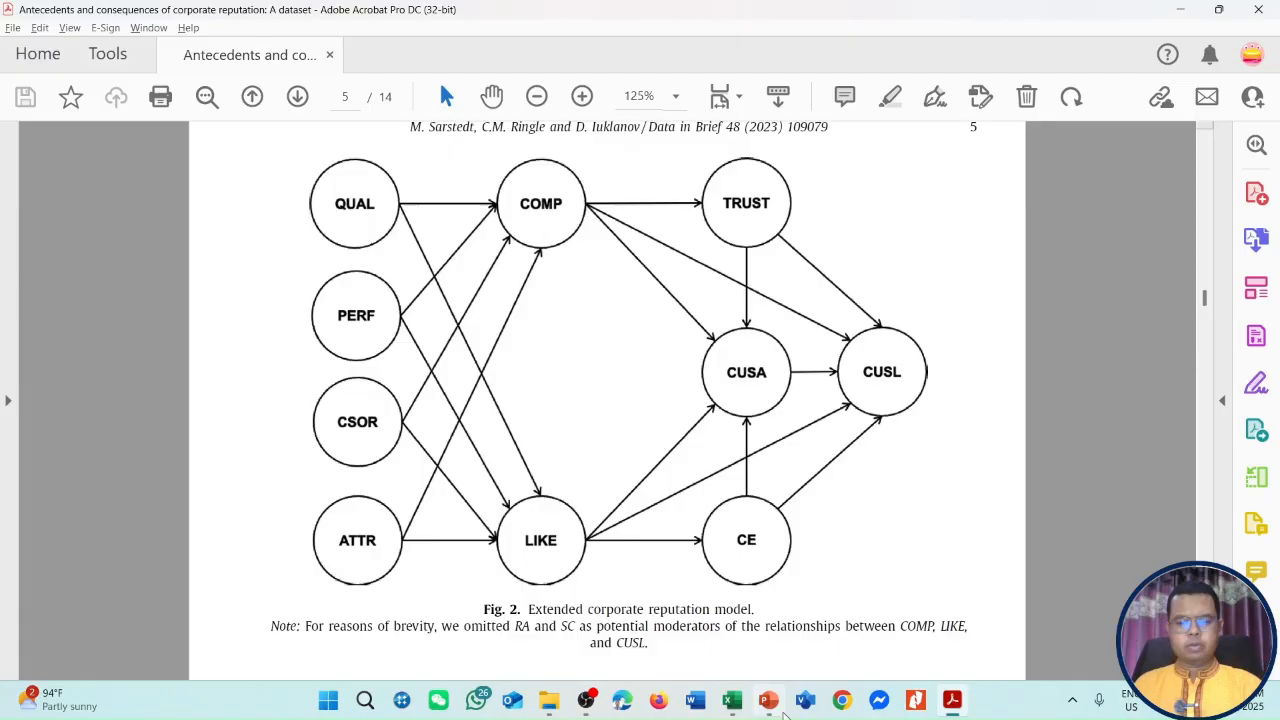
left_click(660, 568)
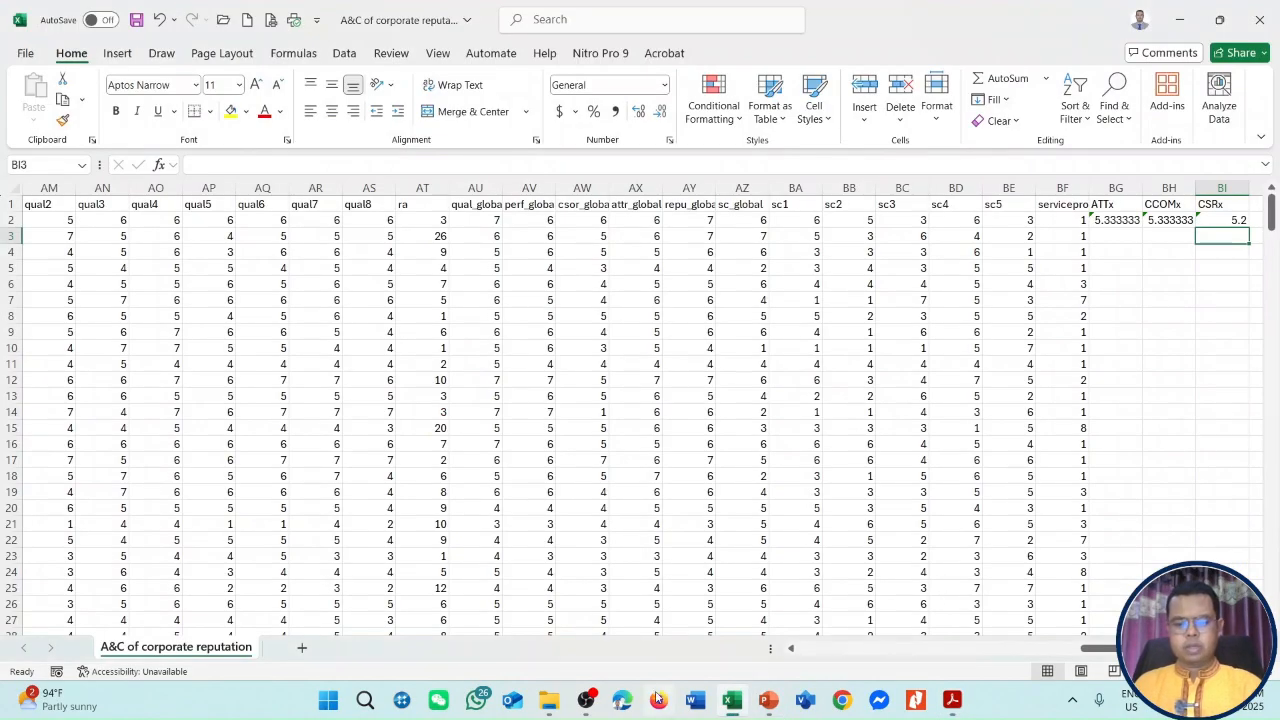
left_click(768, 700)
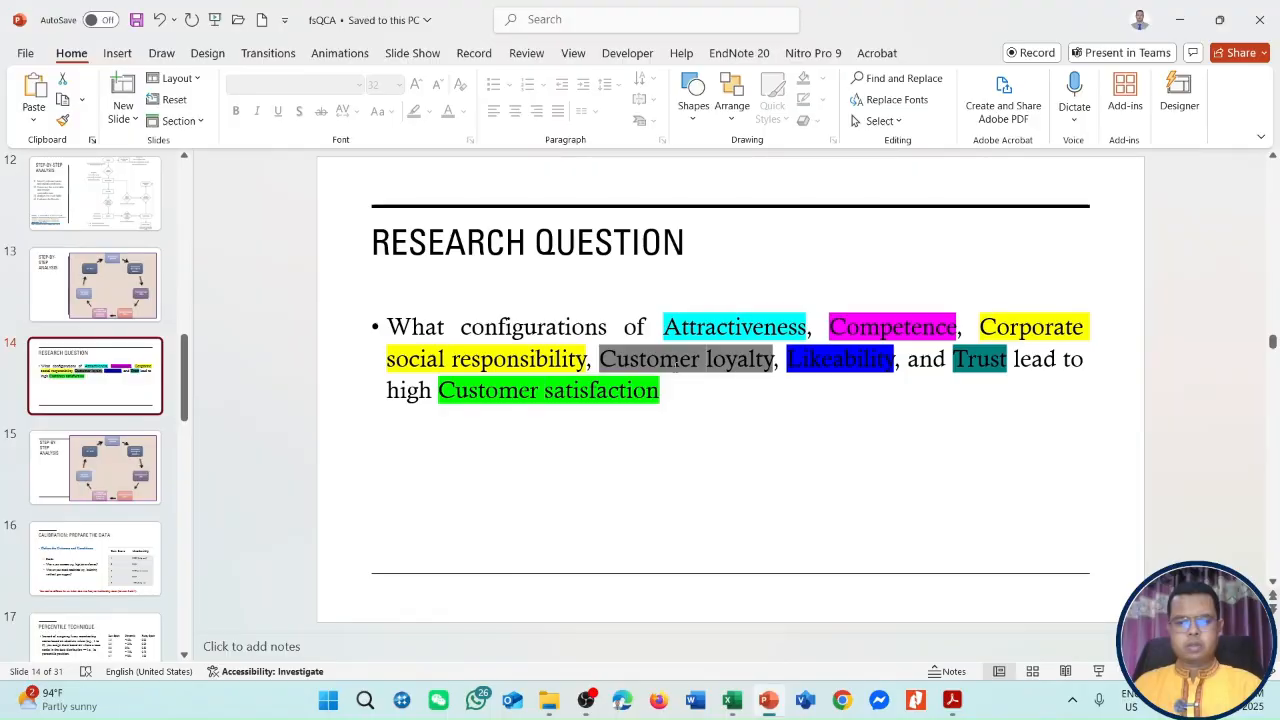
left_click(732, 700)
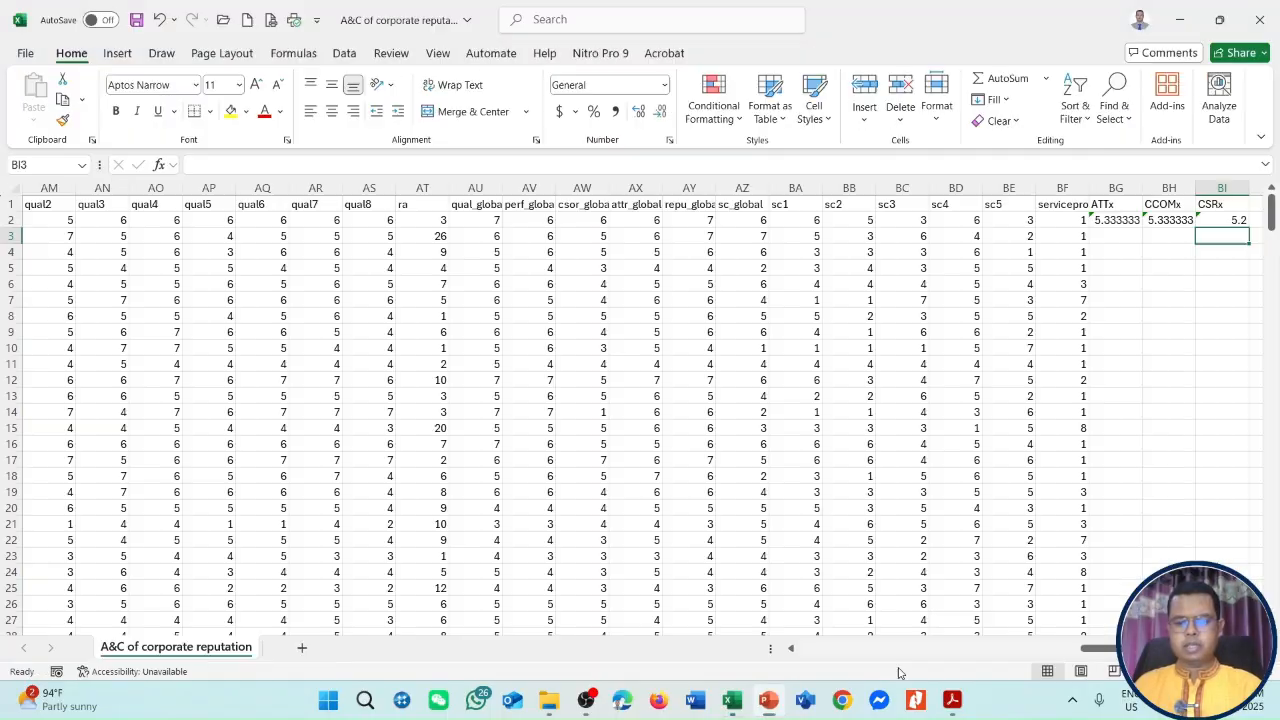
type("CLx")
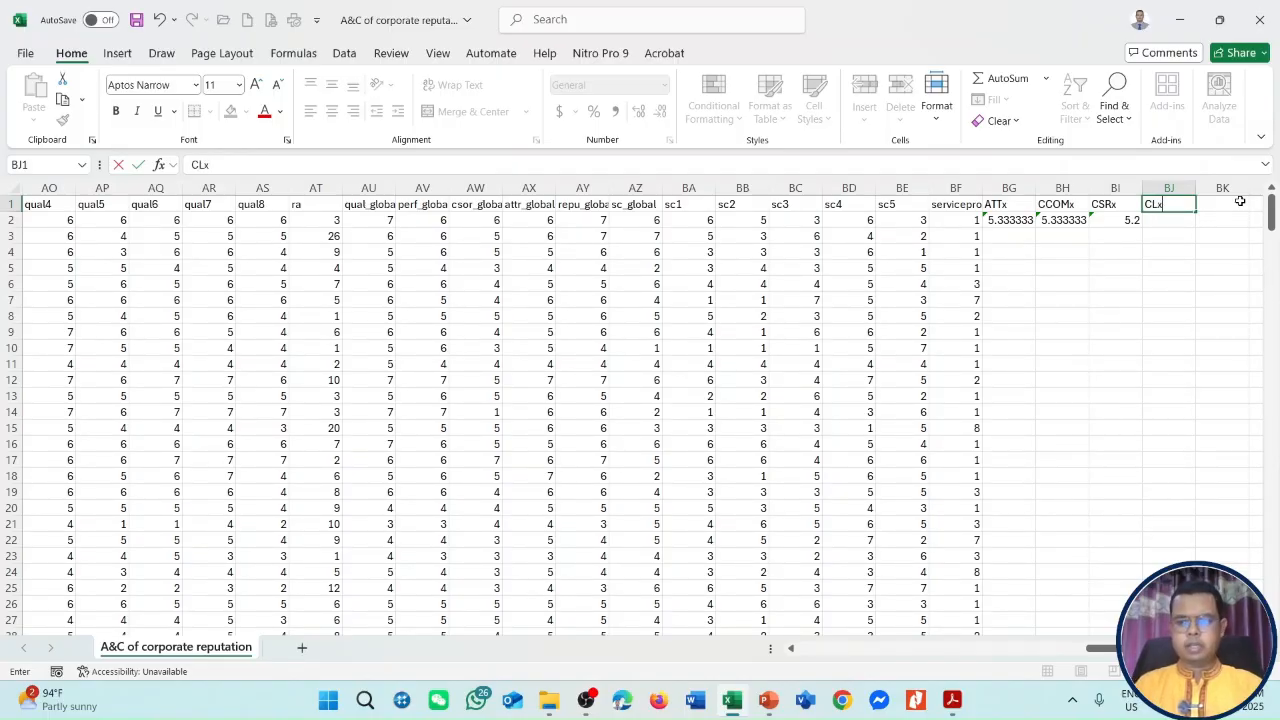
key("Return")
Step: Enter a formula in BJ2 that averages the cusl1 to cusl3 items in X2:Z2
type("=average(")
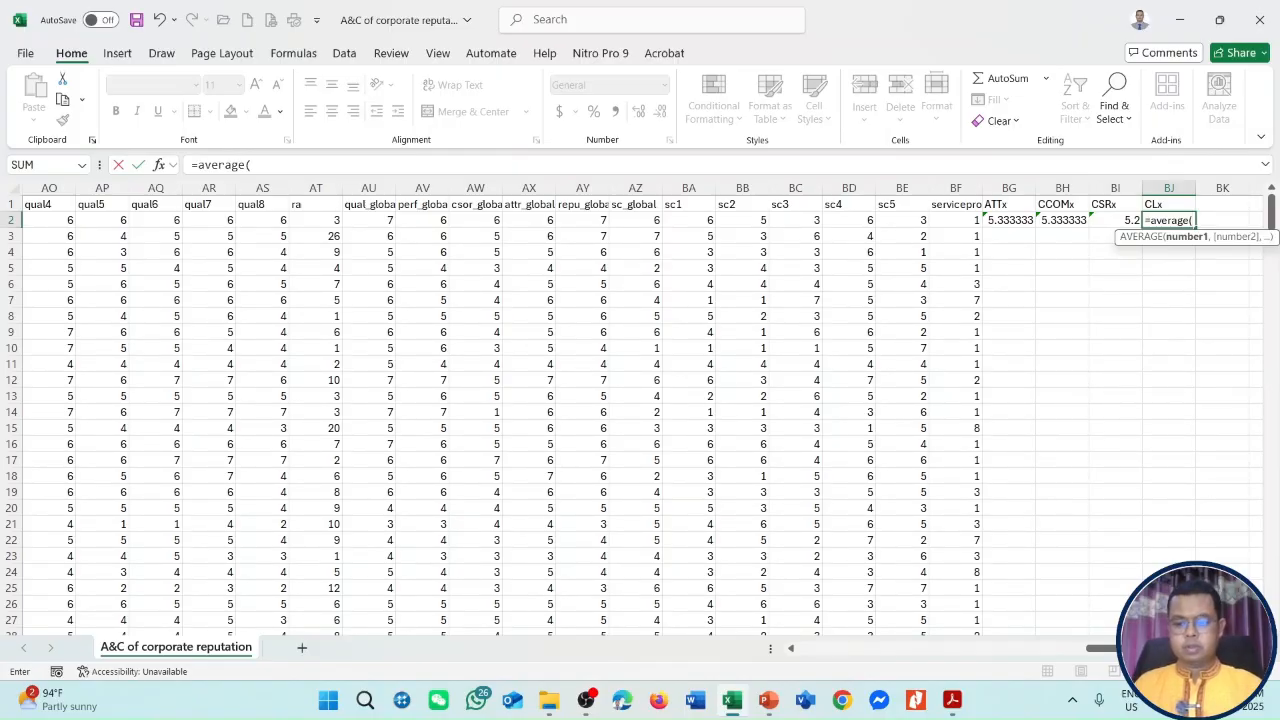
scroll(340, 220, "left", 8)
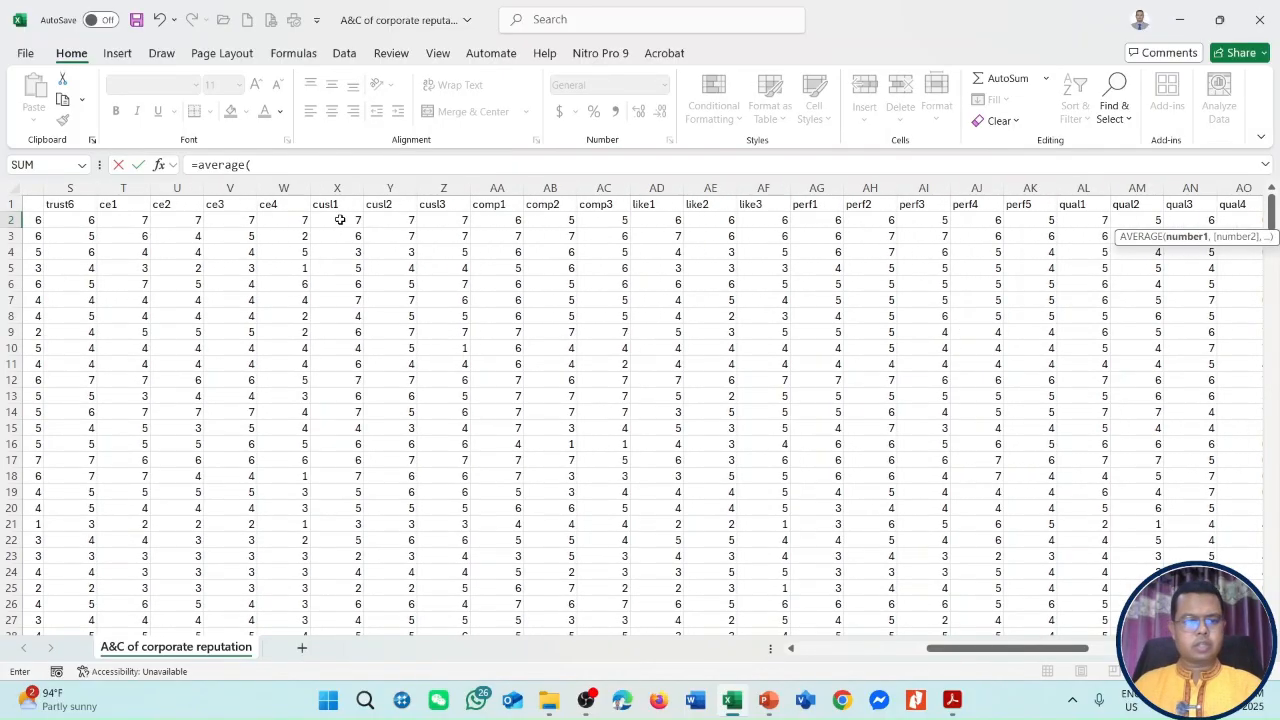
left_click_drag(340, 220, 454, 224)
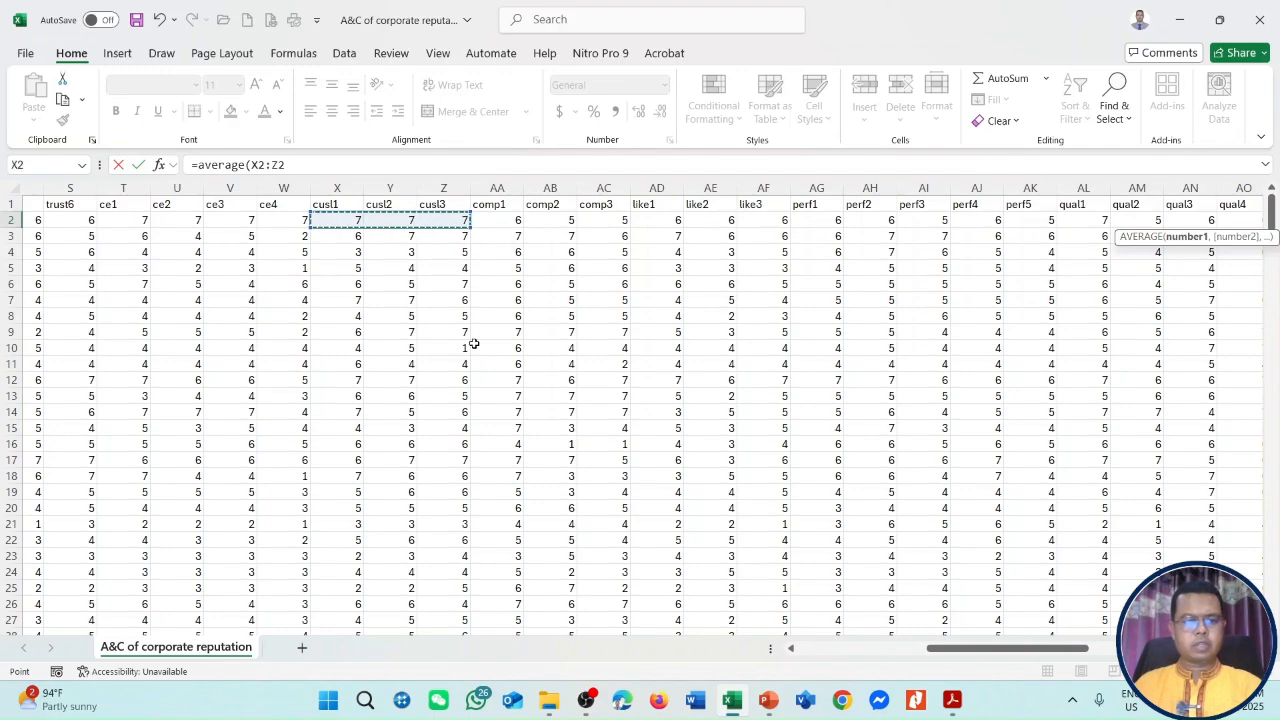
key("Return")
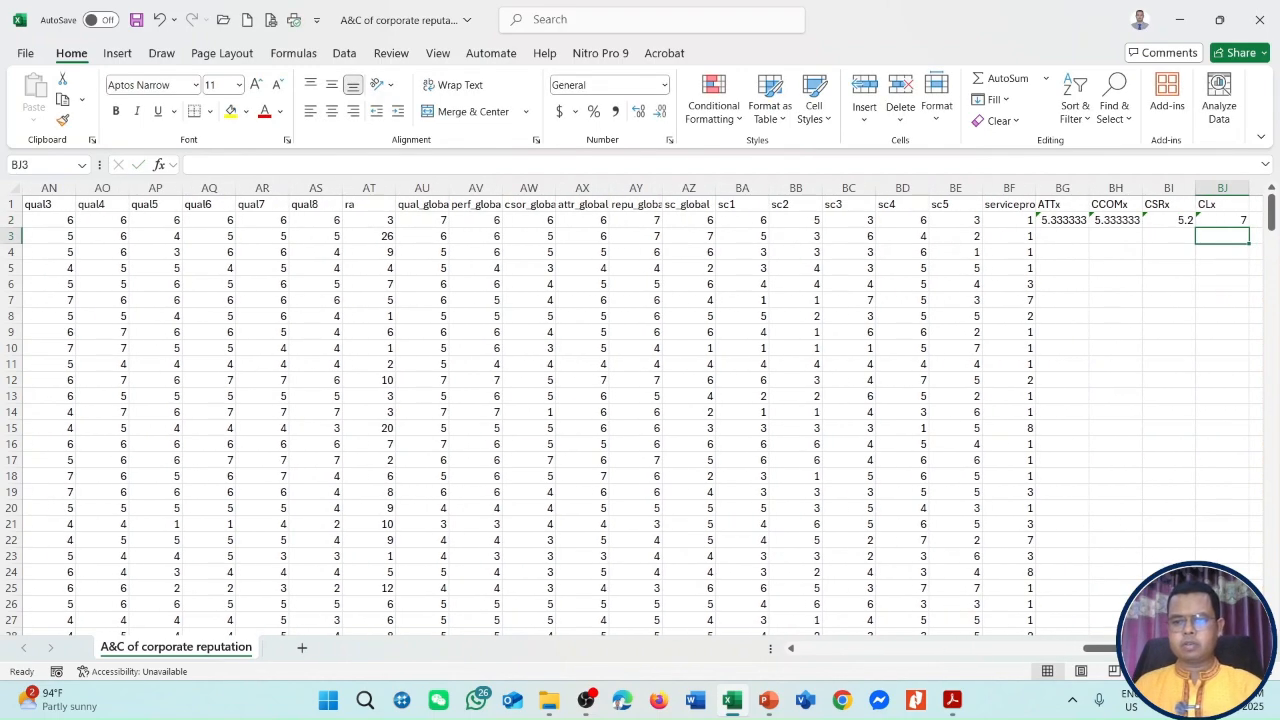
Step: Check the PowerPoint research question for the construct after customer loyalty, and add the column heading LIKEx in cell BK1 of the Excel dataset
key("alt+Tab")
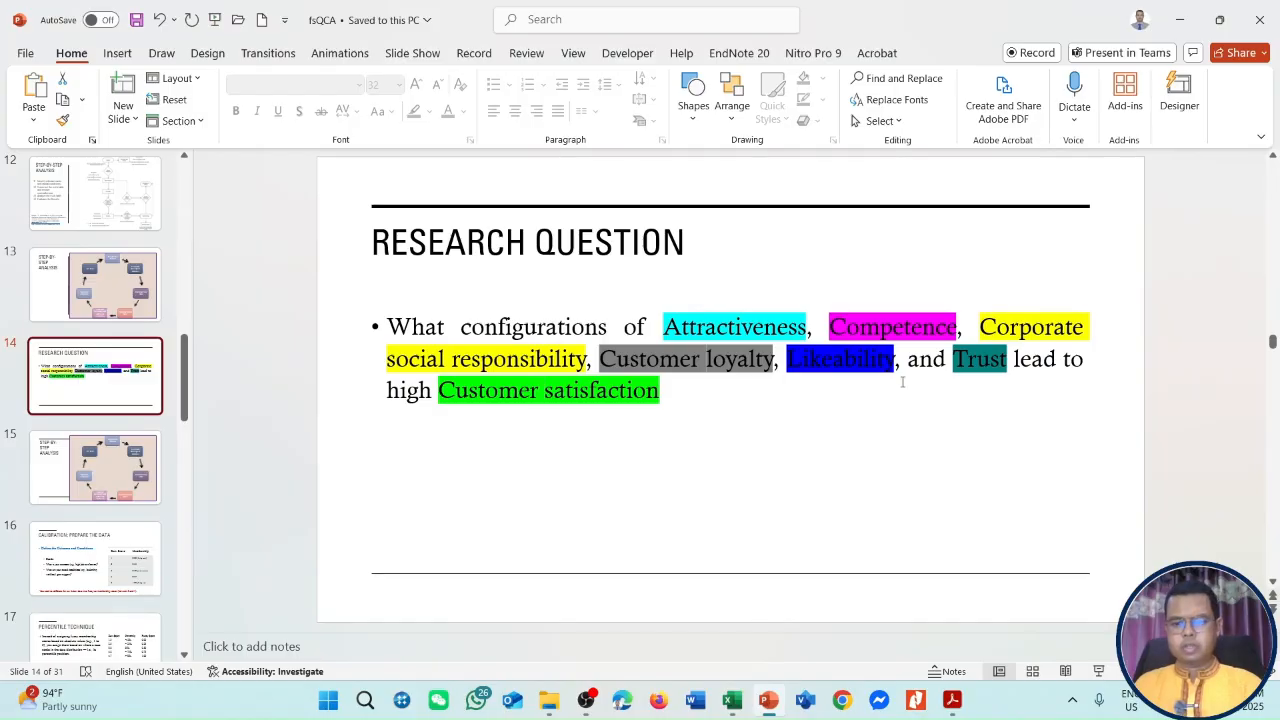
key("alt+Tab")
mouse_move(1100, 649)
left_mouse_down()
mouse_move(1085, 652)
mouse_move(1100, 650)
left_mouse_up()
left_click(1235, 203)
type("LIL")
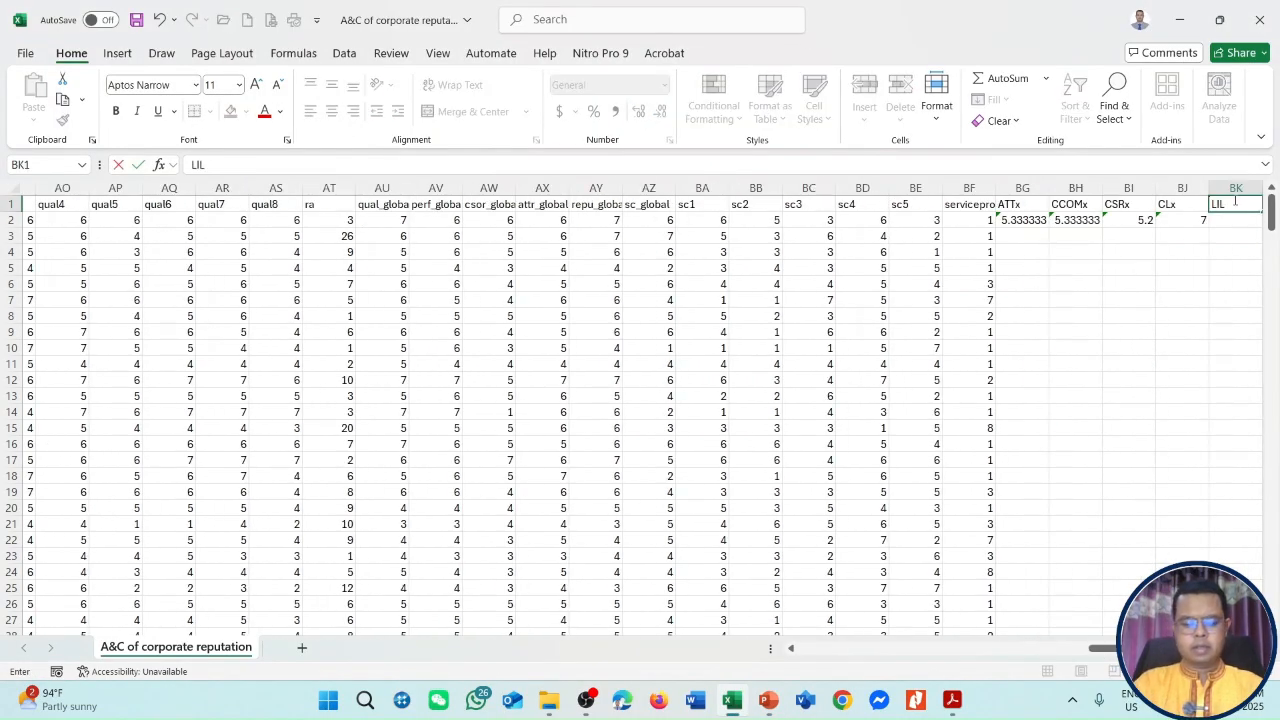
type("Ex")
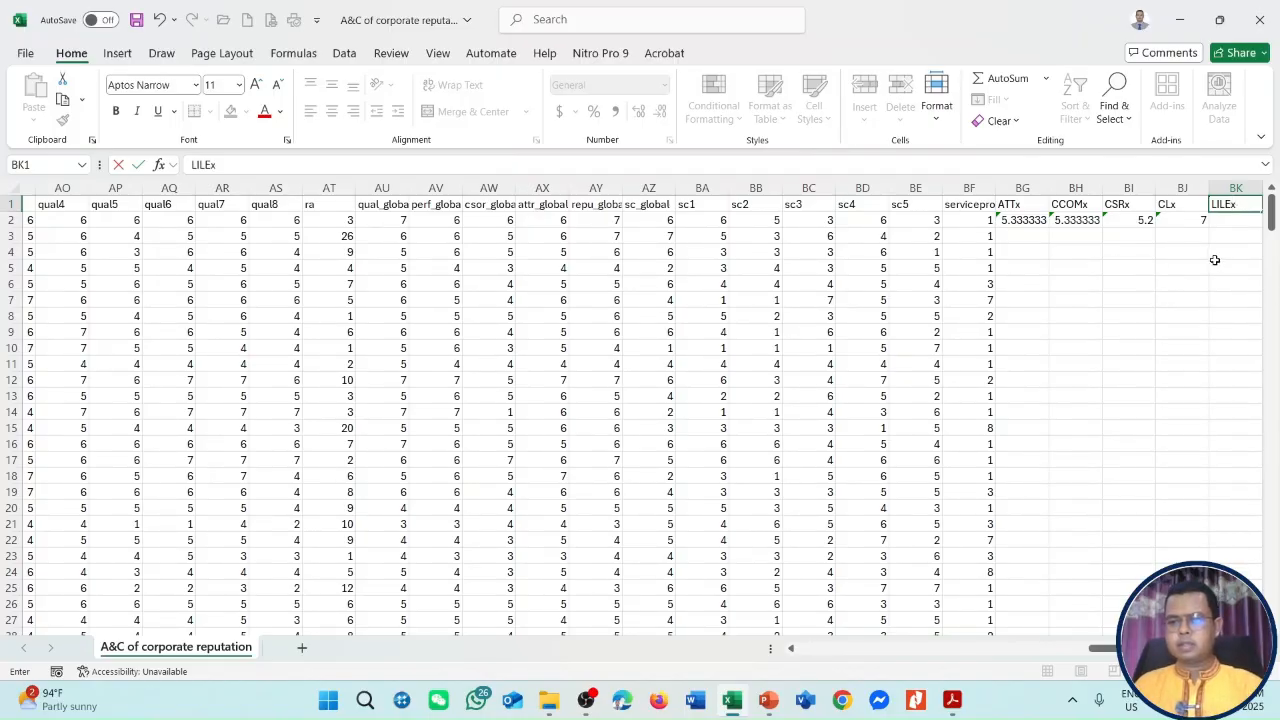
key("BackSpace")
key("BackSpace")
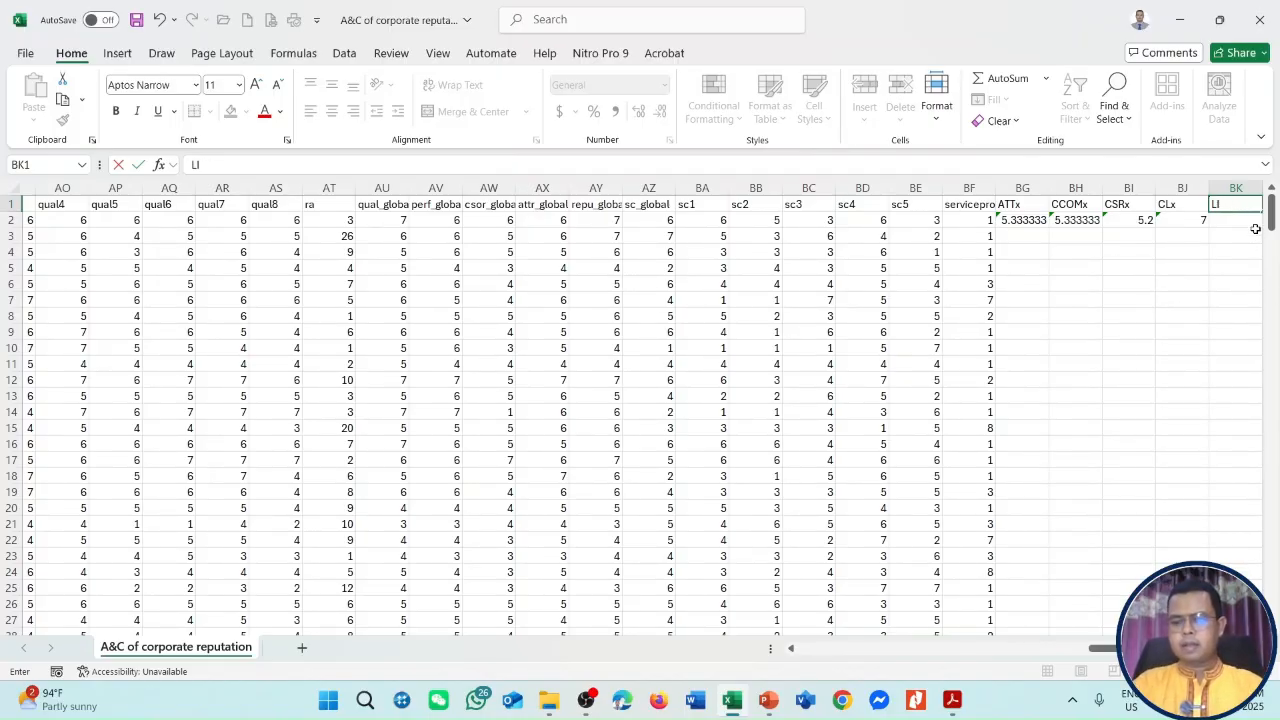
type("KEx")
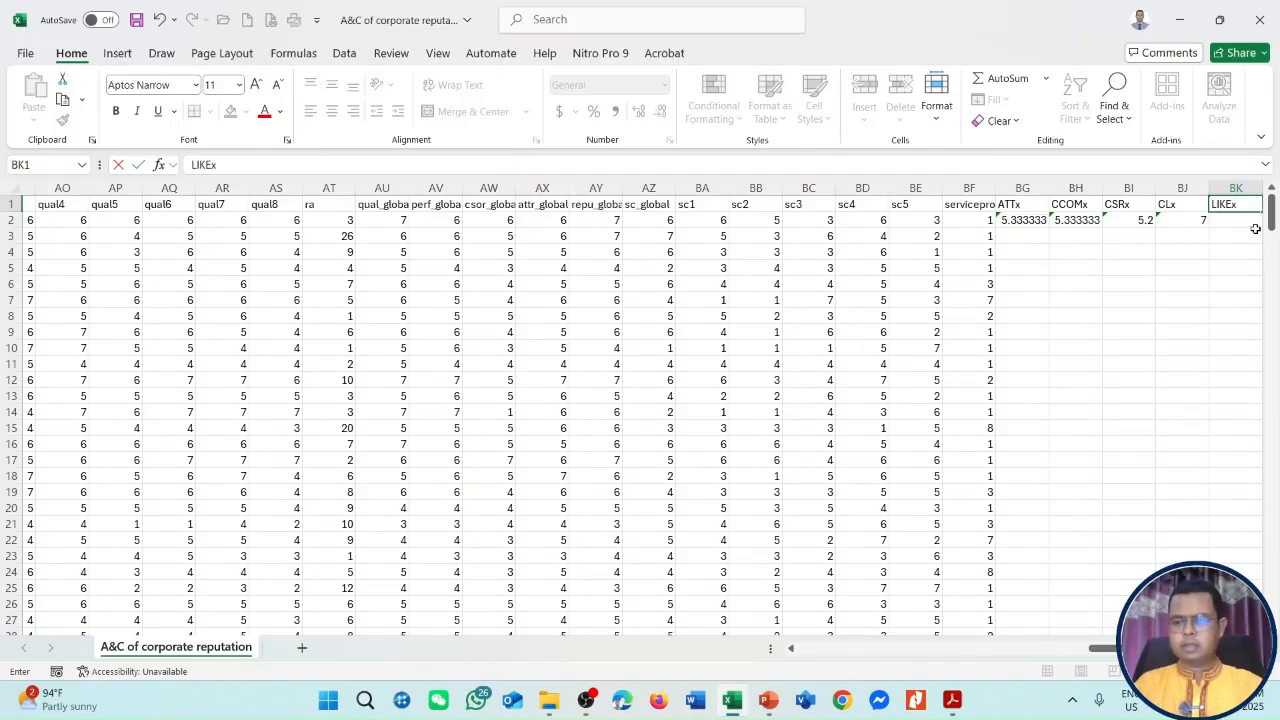
key("Return")
Step: Enter a formula in BK2 that averages the like1 to like3 items in AD2:AF2
type("=average(")
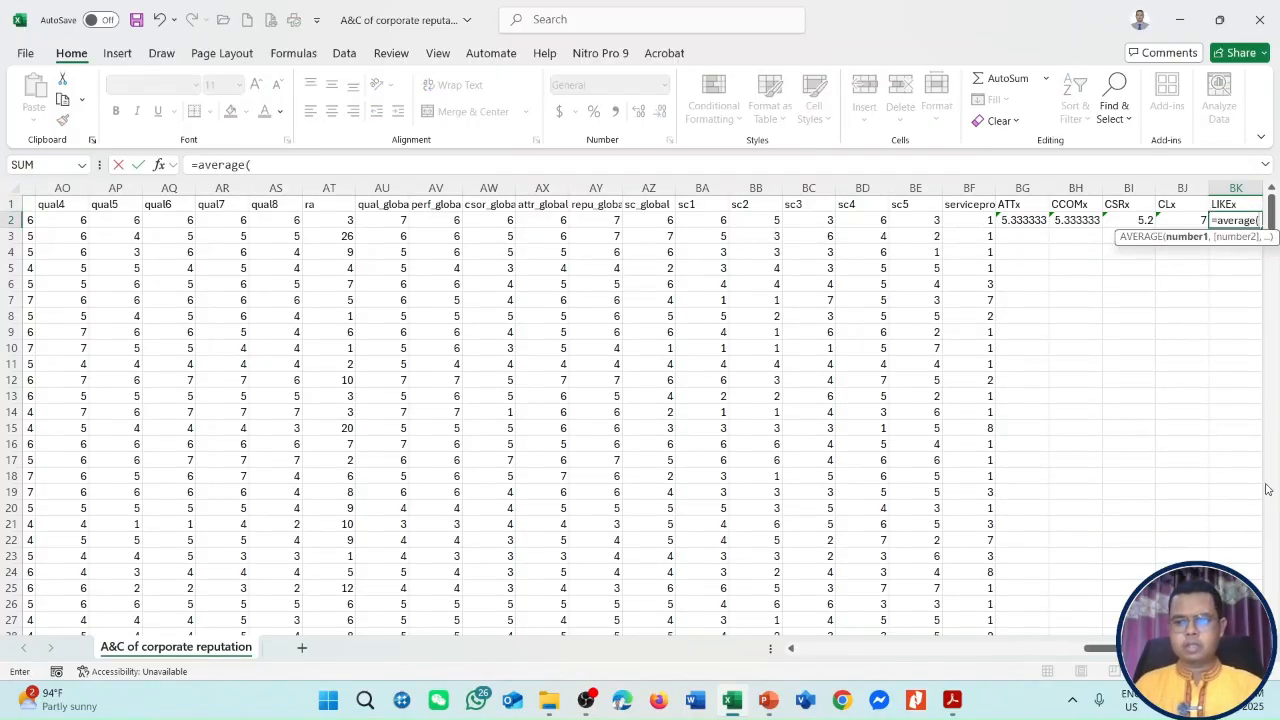
scroll(1252, 484, "left", 5)
left_click_drag(285, 222, 375, 227)
type(")")
key("Return")
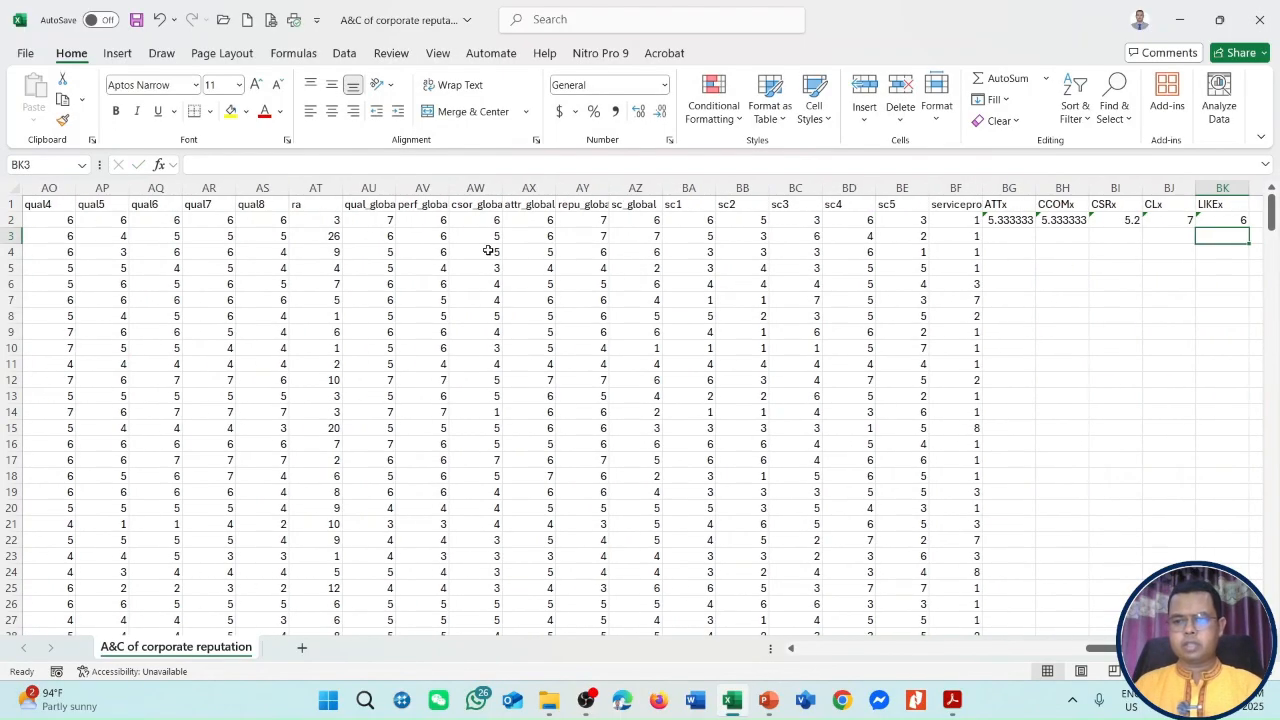
Step: Check the PowerPoint research question for the construct after likeability, and add the column heading TRx in cell BL1 of the Excel dataset
key("alt+Tab")
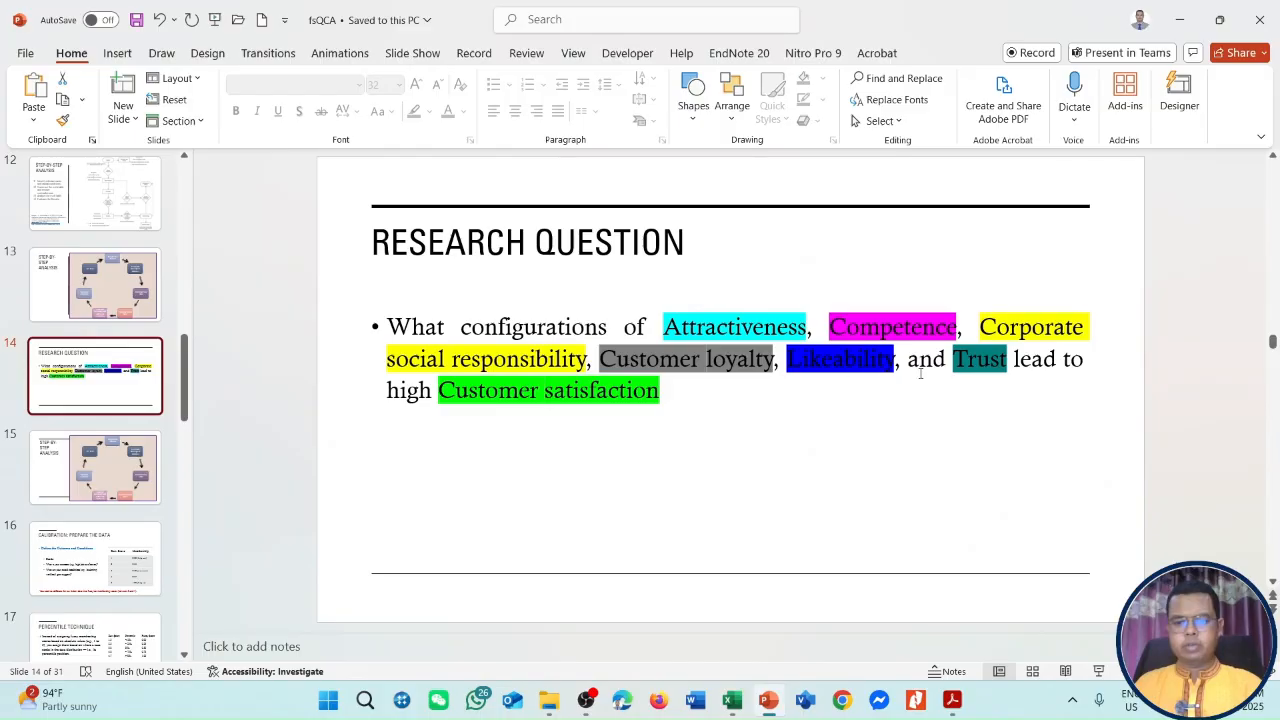
key("alt+Tab")
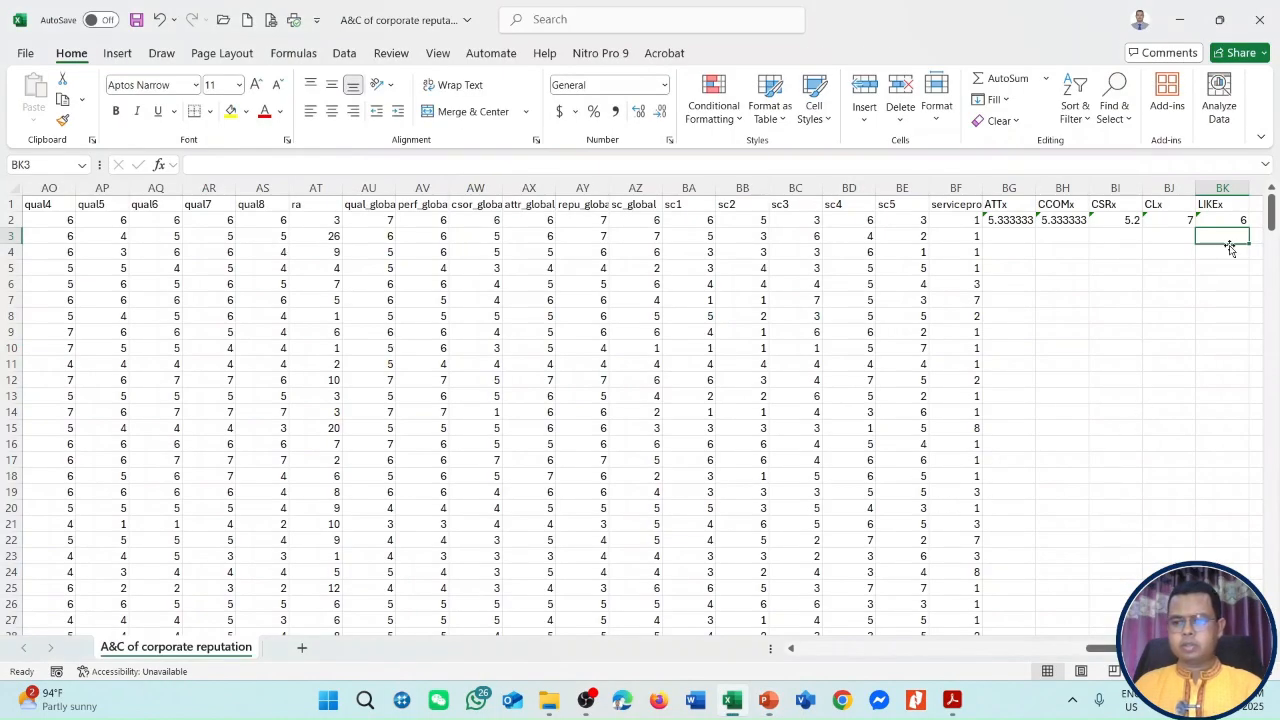
scroll(1177, 306, "right", 2)
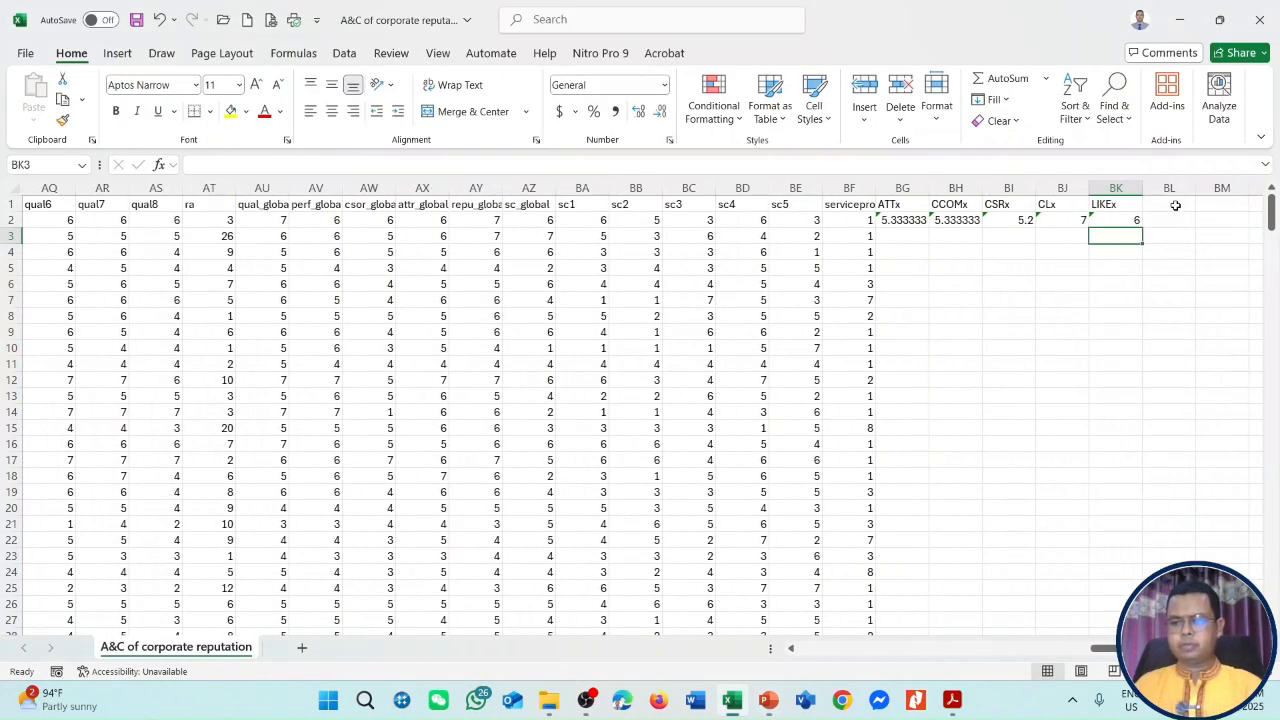
left_click(1176, 205)
type("TR")
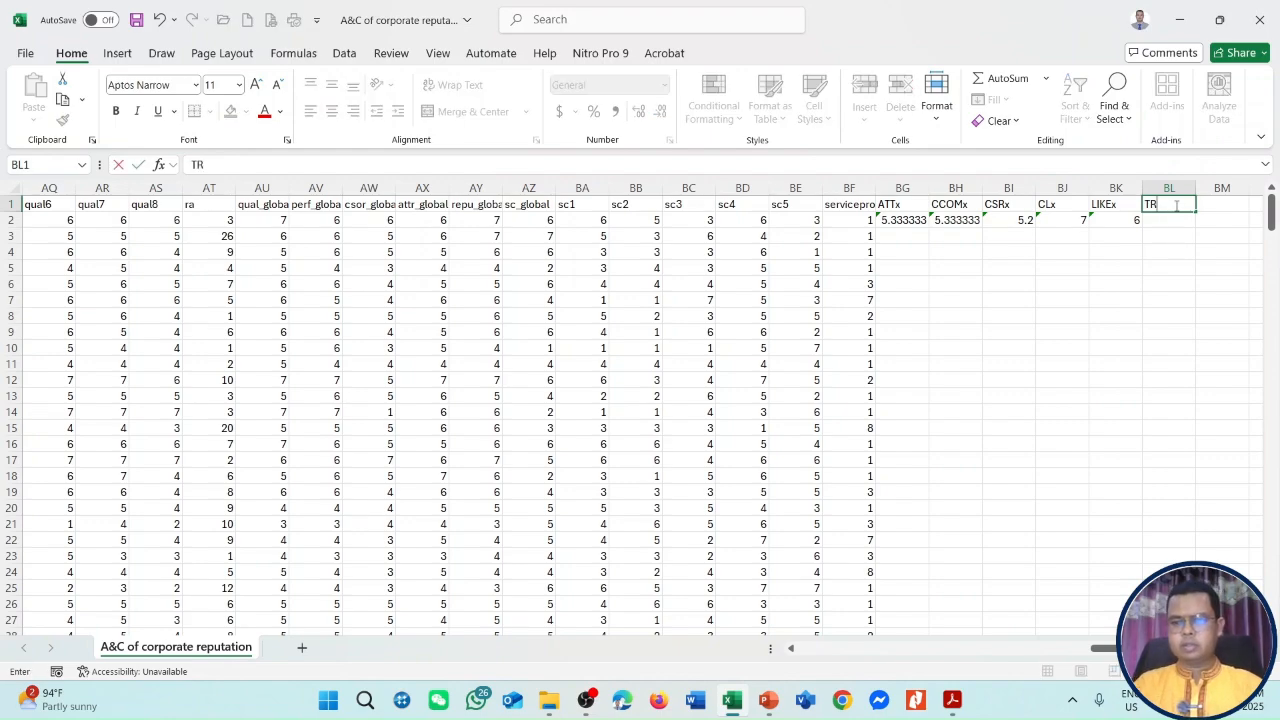
key("ctrl+Return")
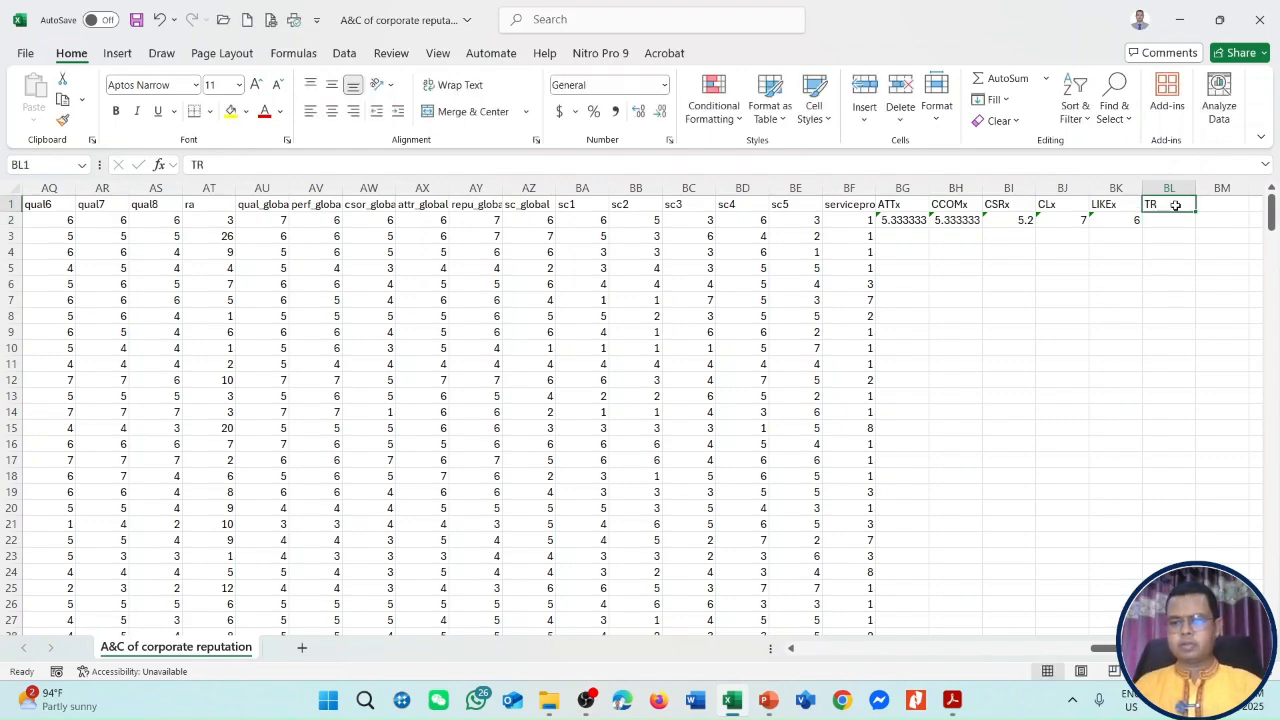
type("x")
left_click(1153, 264)
Step: Enter a formula in BL2 that averages the trust1 to trust6 items in N2:S2
left_click(1172, 218)
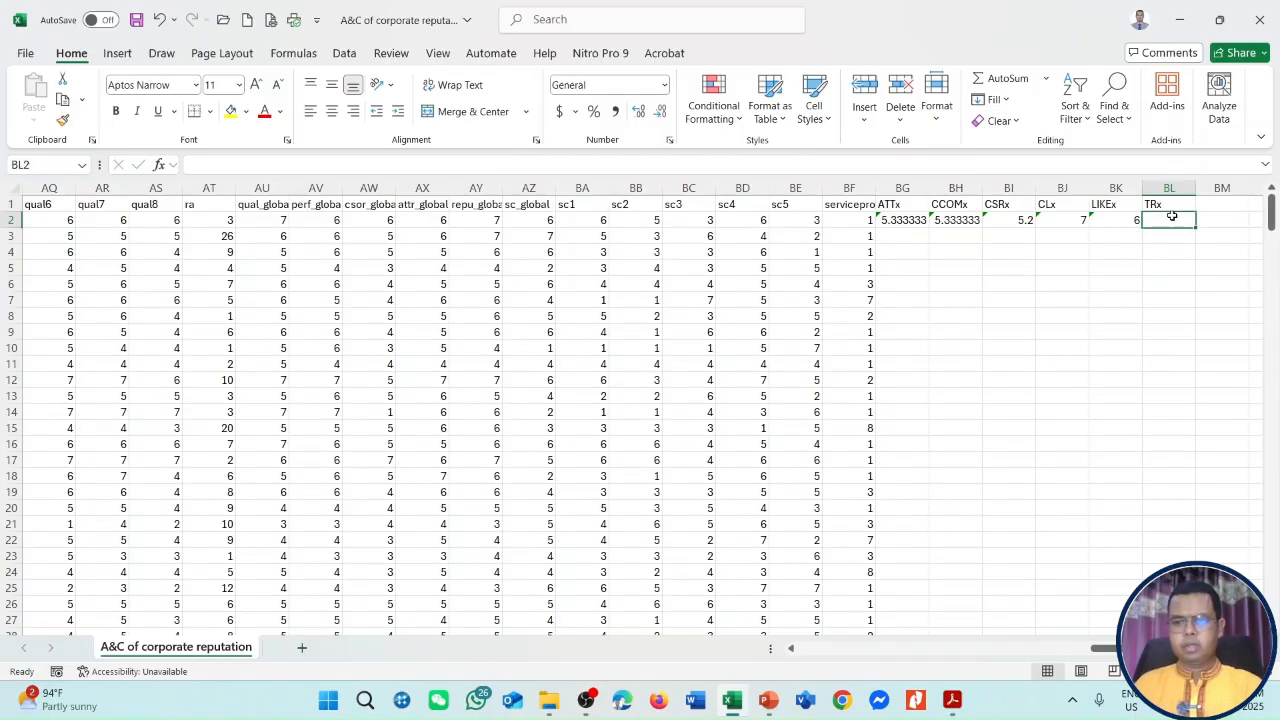
type("=averag")
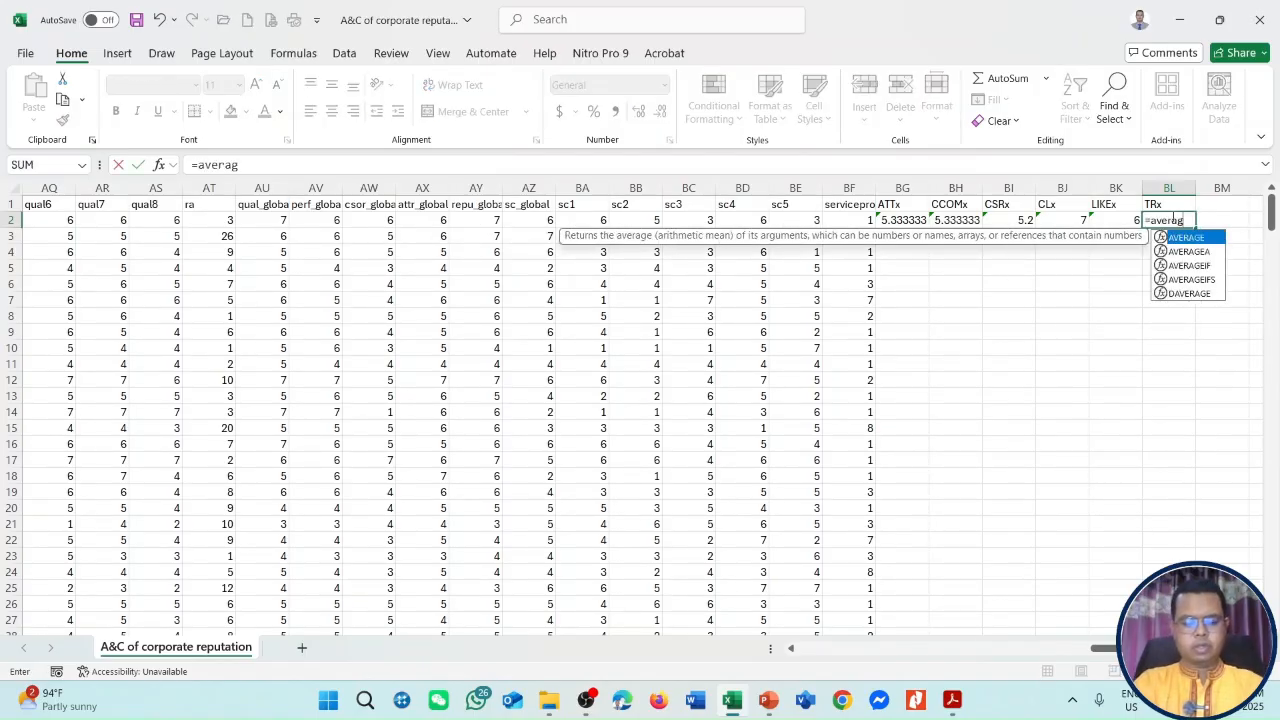
type("e(")
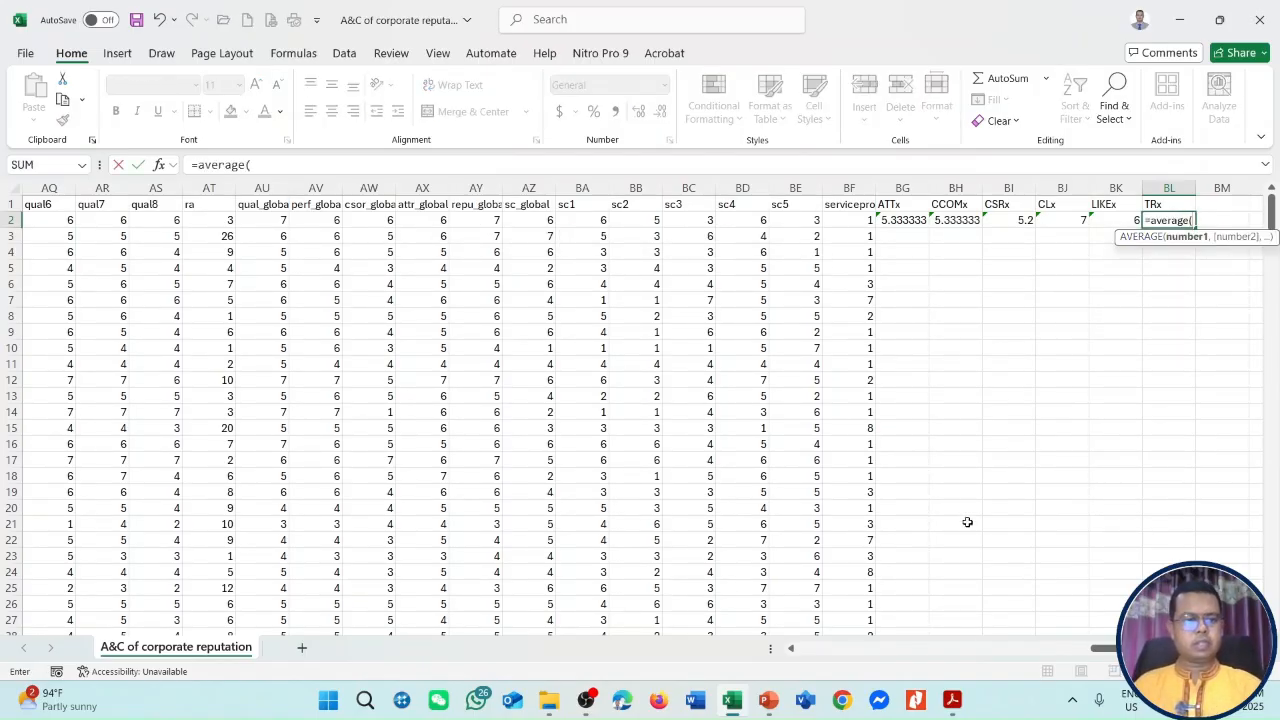
scroll(969, 523, "left", 10)
left_click_drag(150, 220, 418, 228)
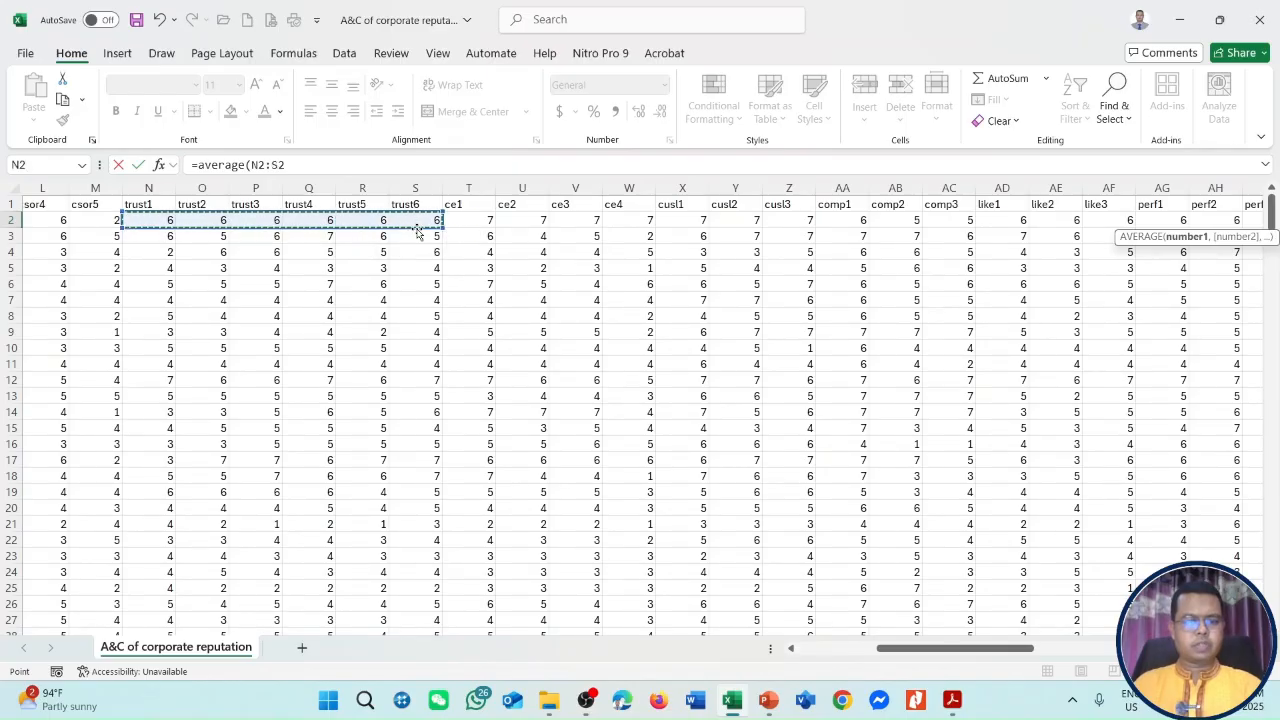
key("Return")
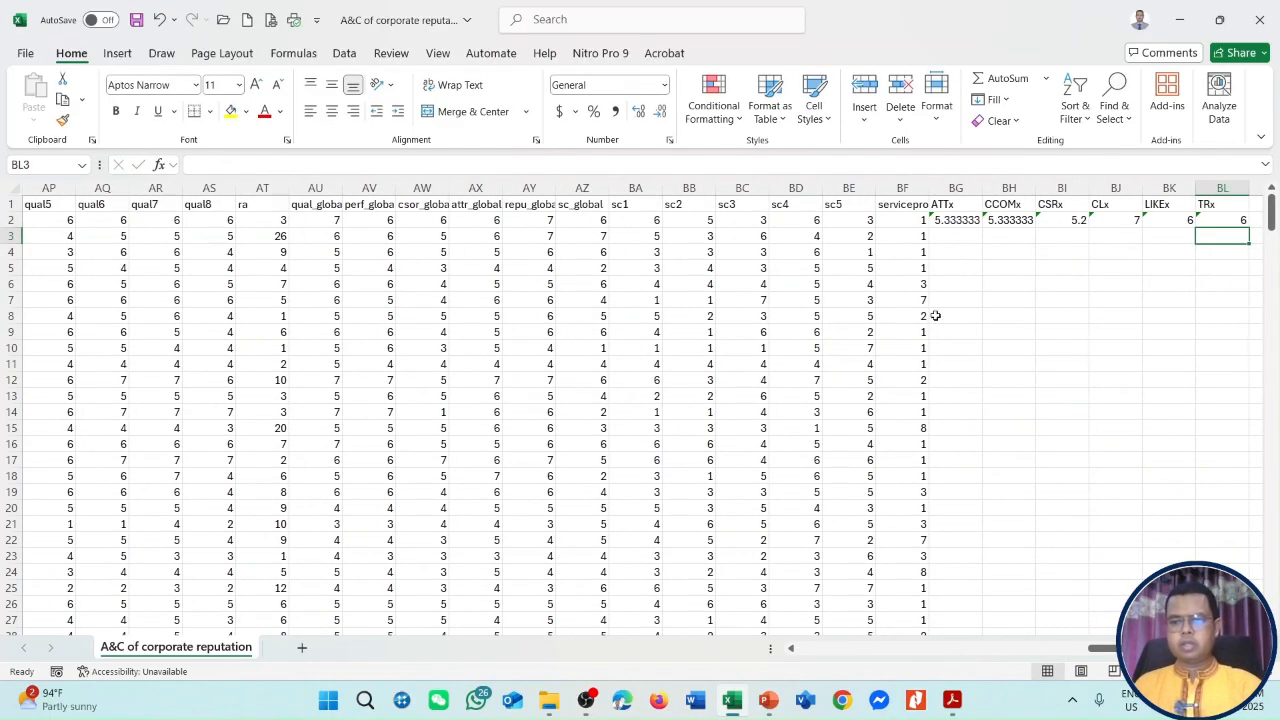
Step: Check the outcome construct on the PowerPoint research question slide, and enter the column heading CUSAx in cell BM1 of the Excel dataset
key("alt+Tab")
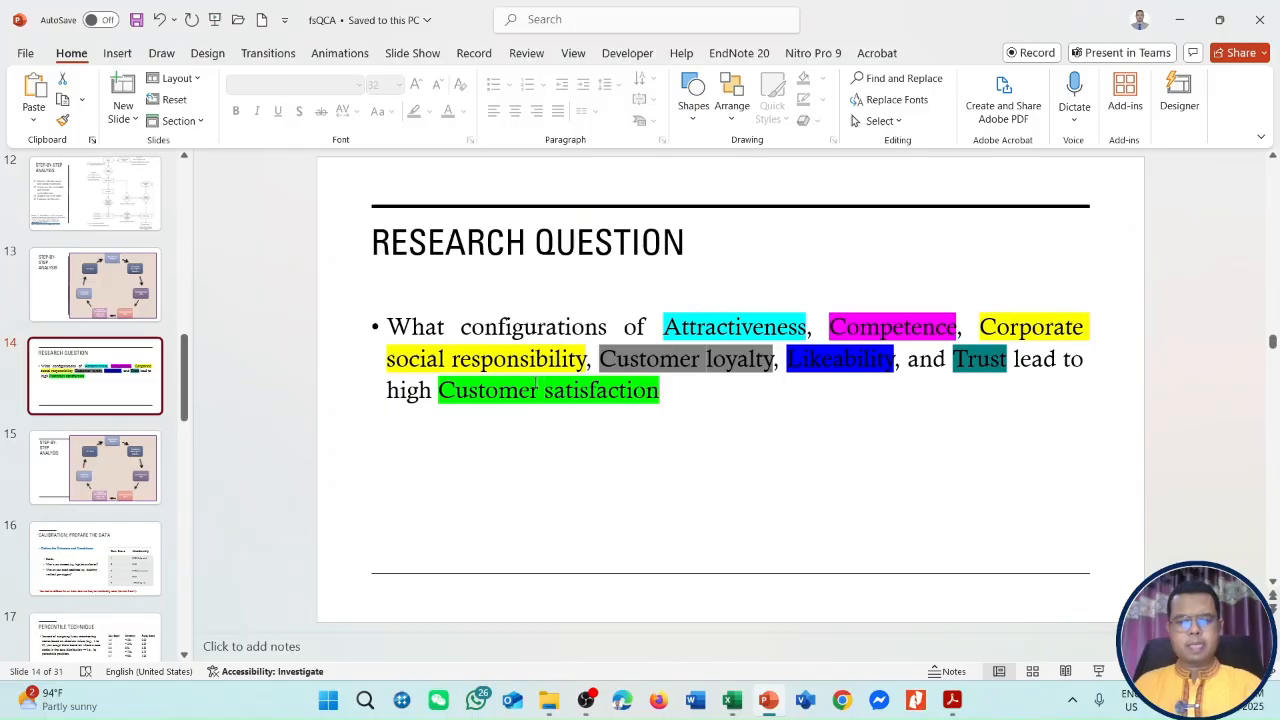
key("alt+Tab")
left_click(1256, 204)
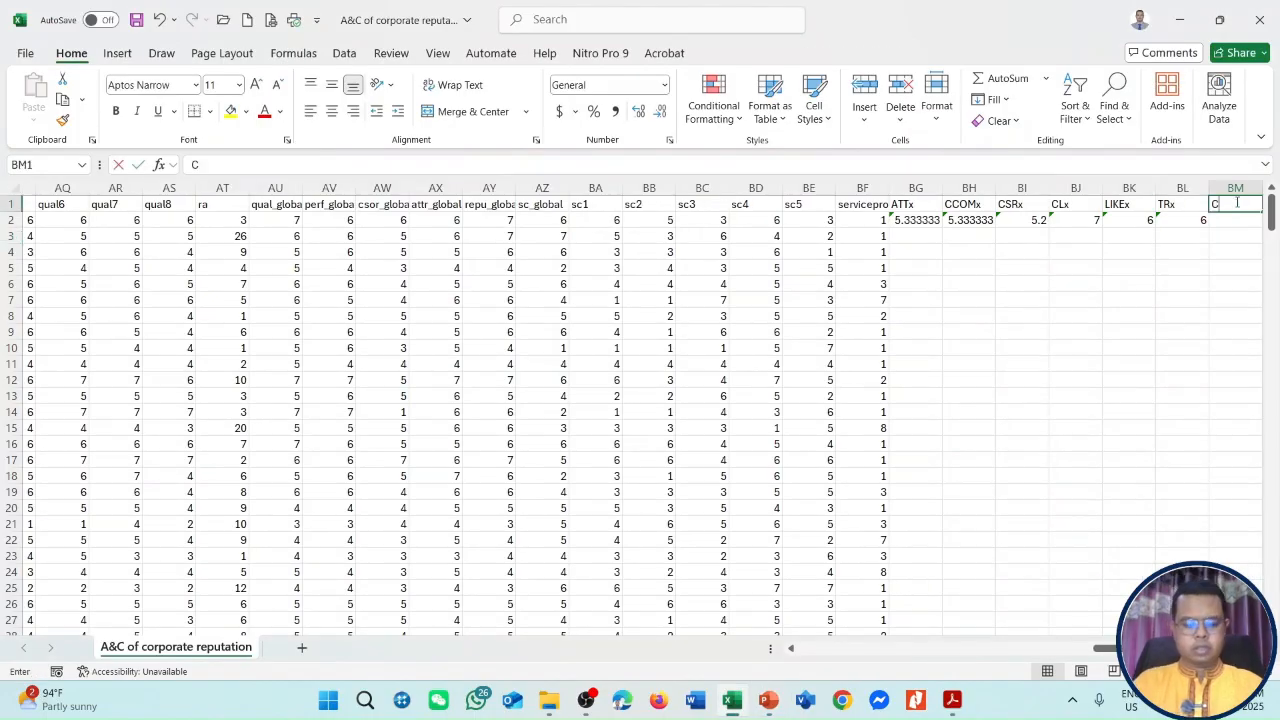
type("CUSAx")
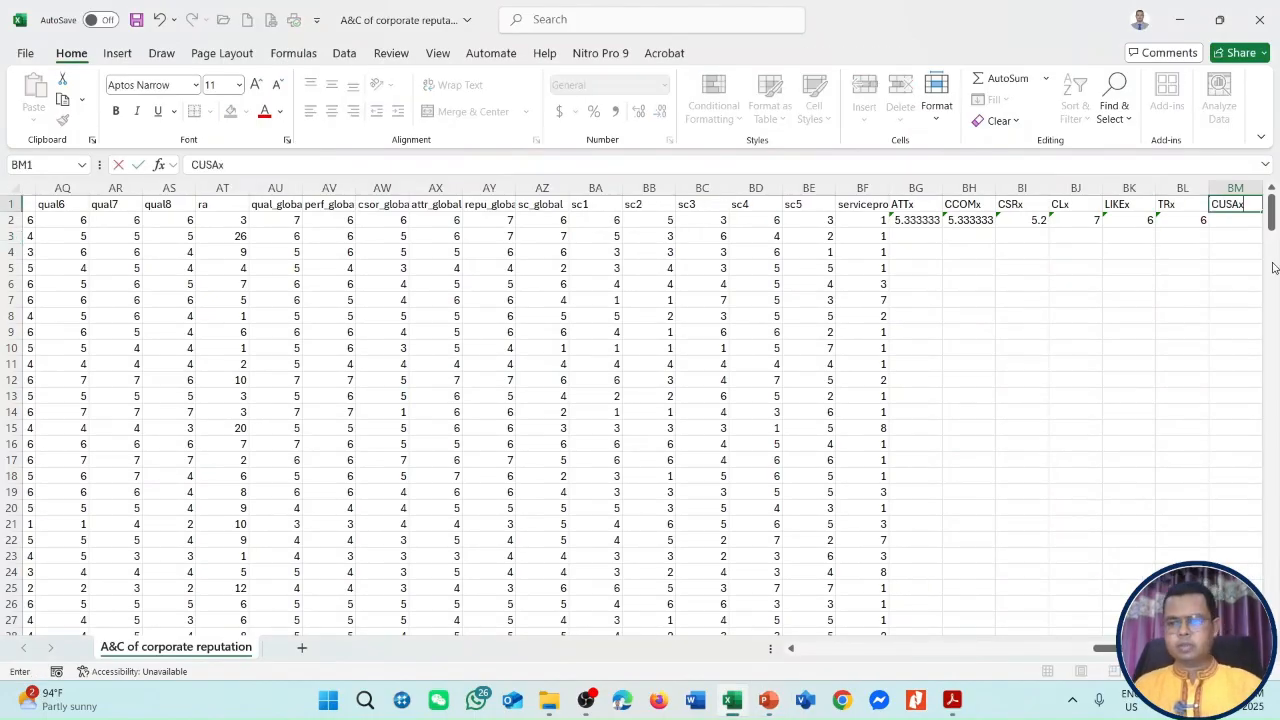
Step: Search the dataset for the cusa column to locate the customer satisfaction item
left_click(1232, 223)
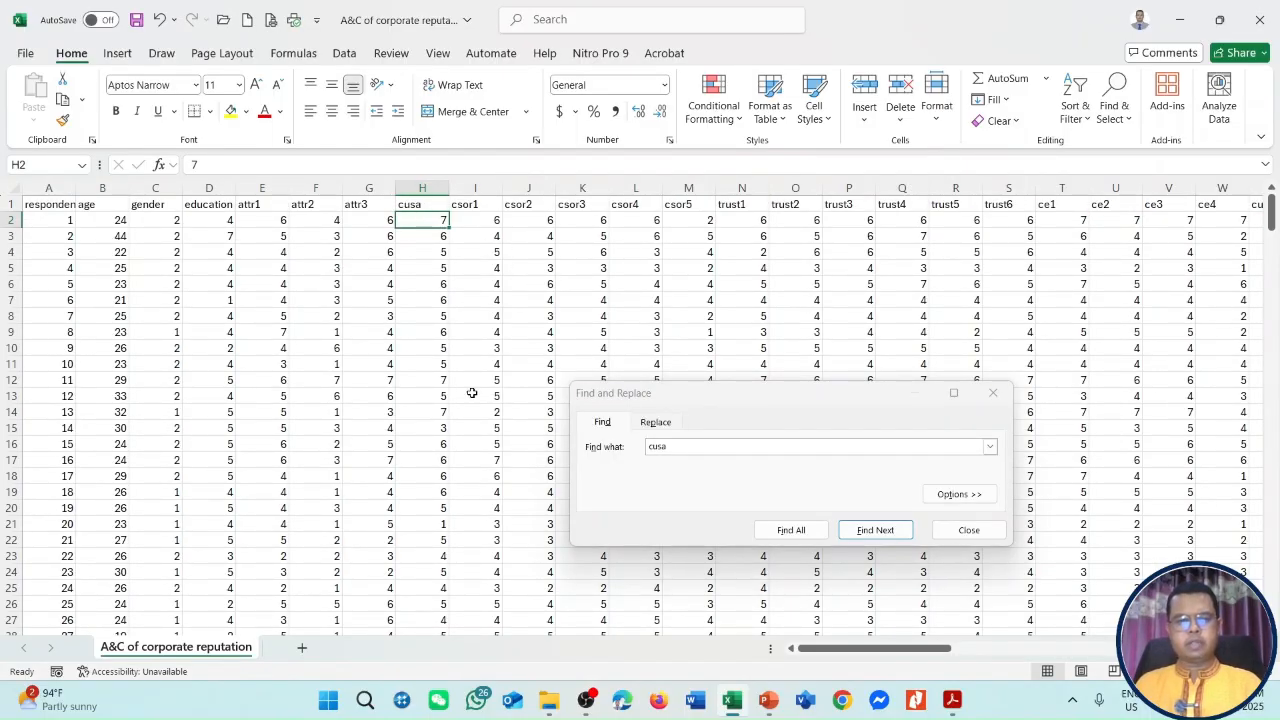
left_click(993, 396)
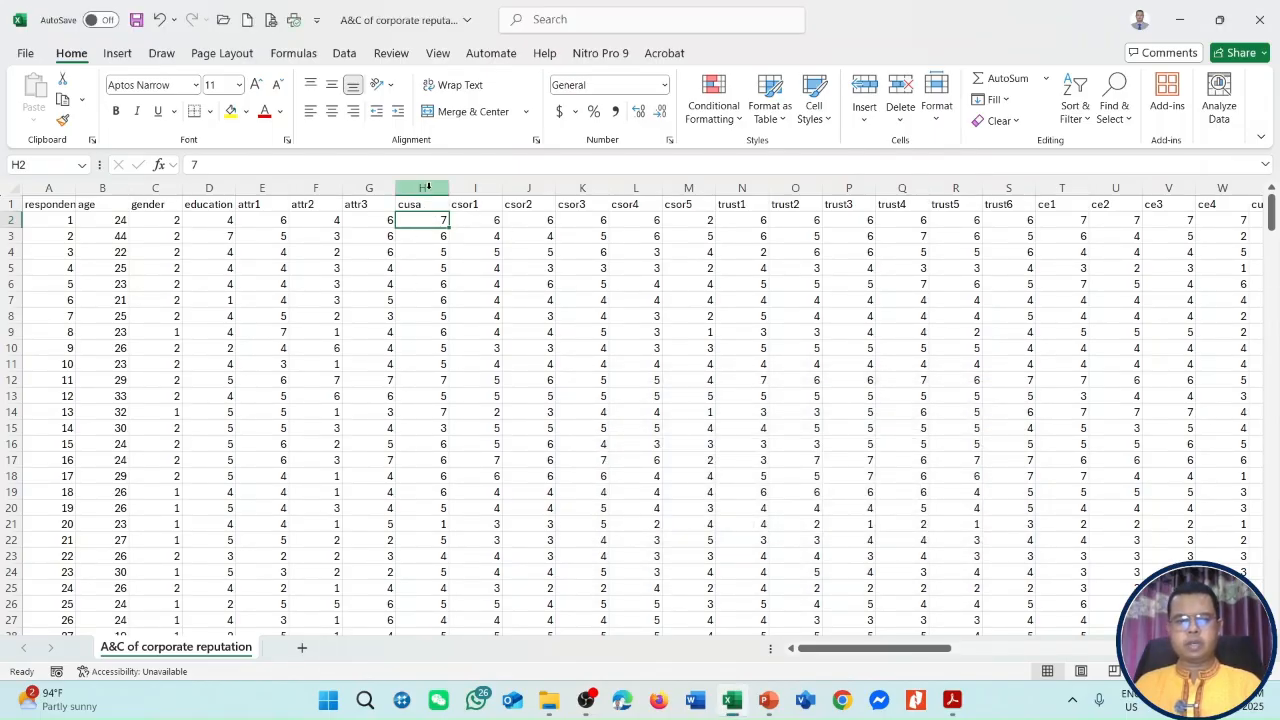
left_click_drag(928, 648, 1135, 649)
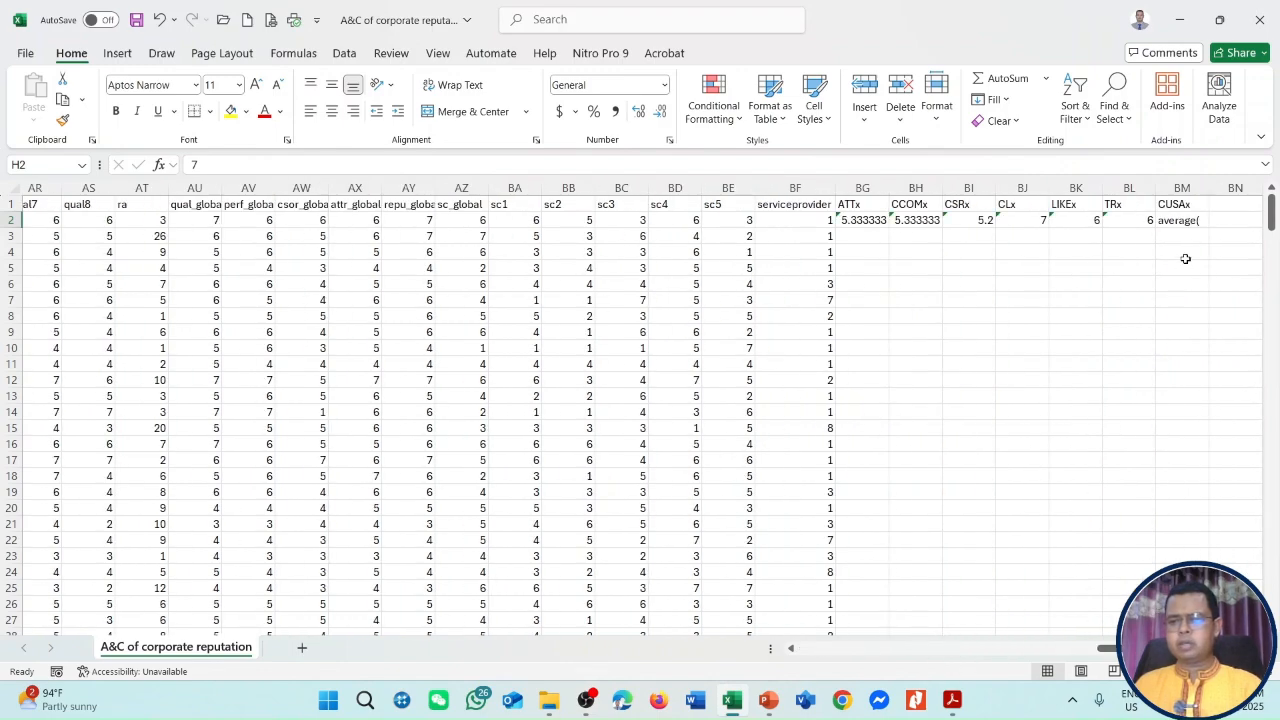
Step: Enter the column heading CUSAx in cell BN1, beside the unfinished column BM
left_click(1235, 204)
type("C")
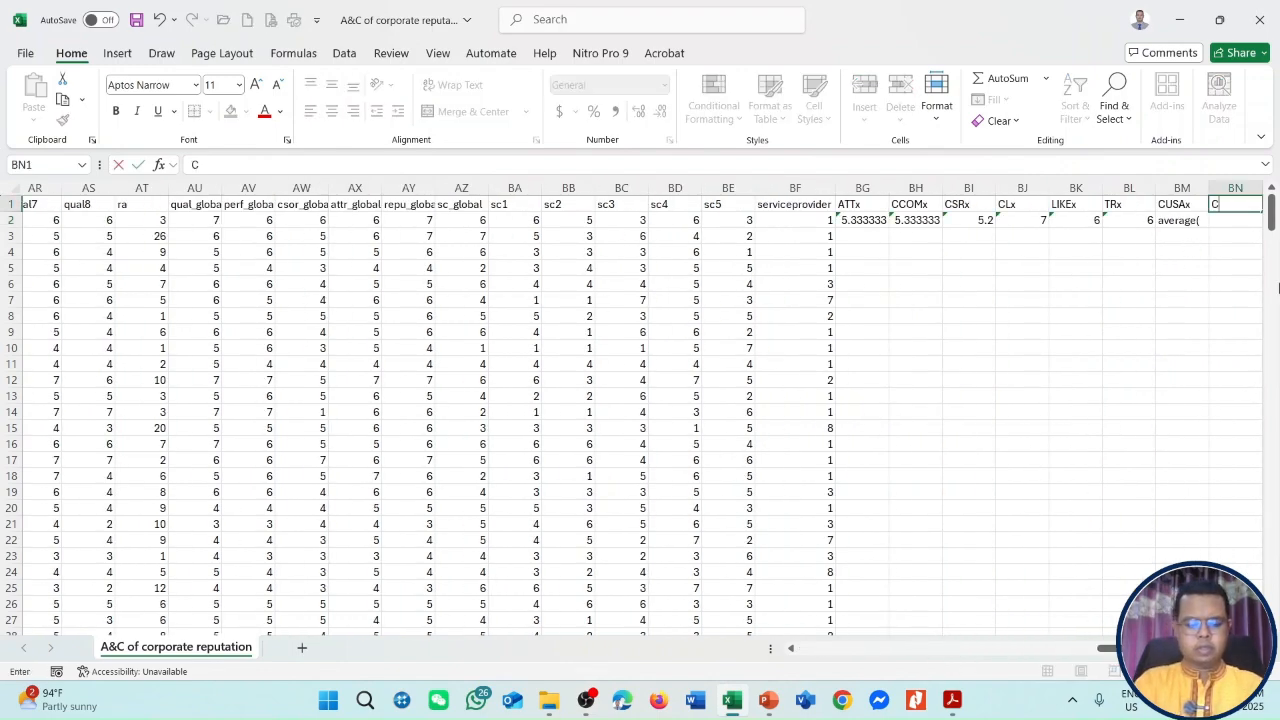
type("USAx")
key("Return")
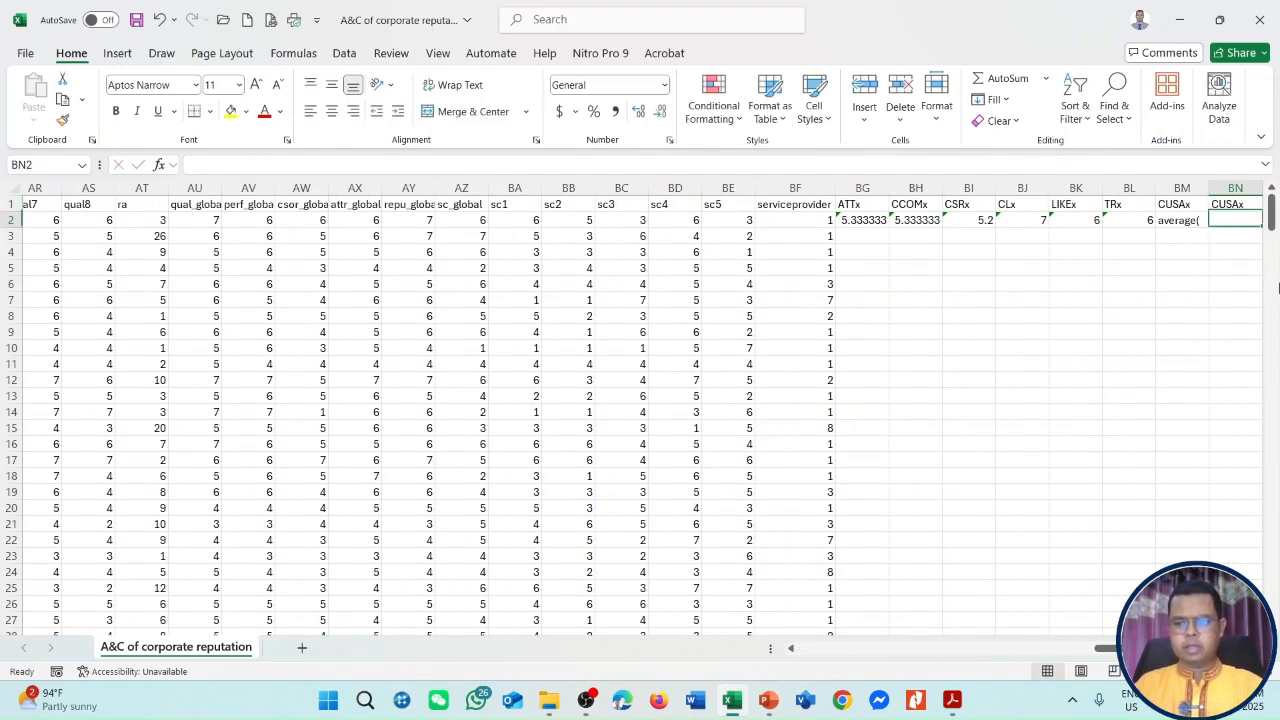
Step: Enter a formula in BN2 that references the single cusa item in H2
type("=")
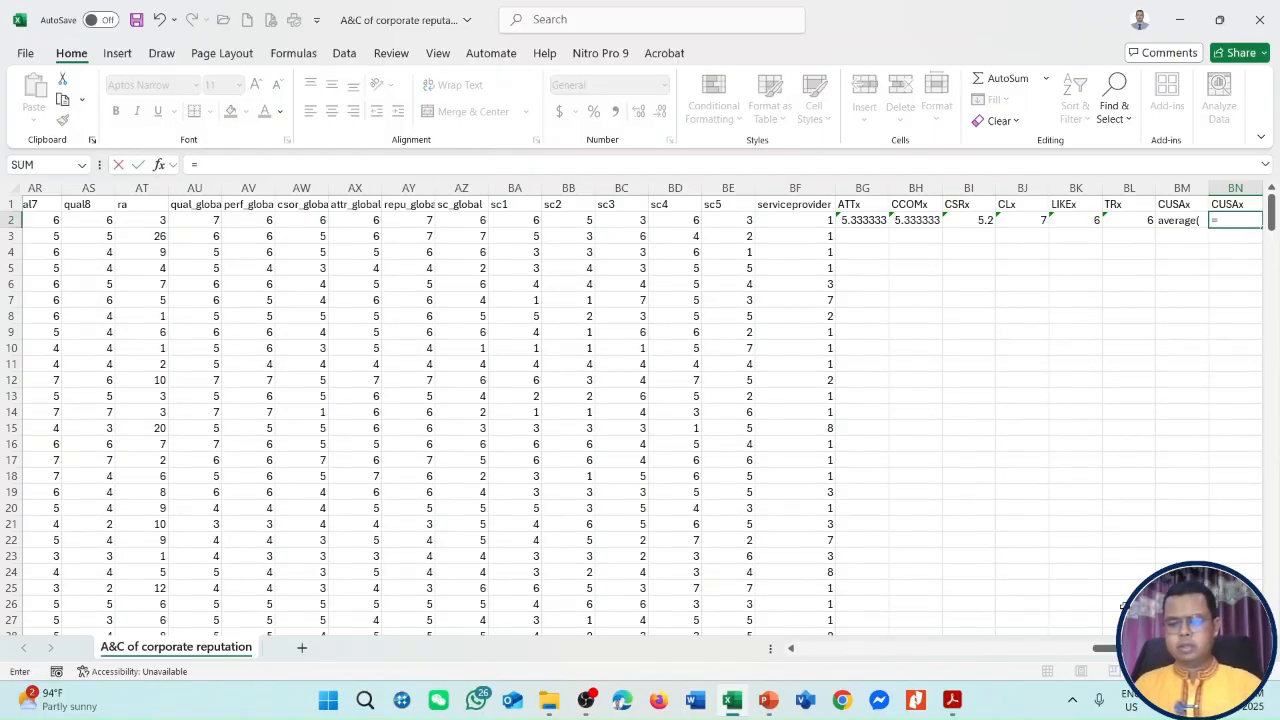
left_click_drag(1110, 648, 740, 645)
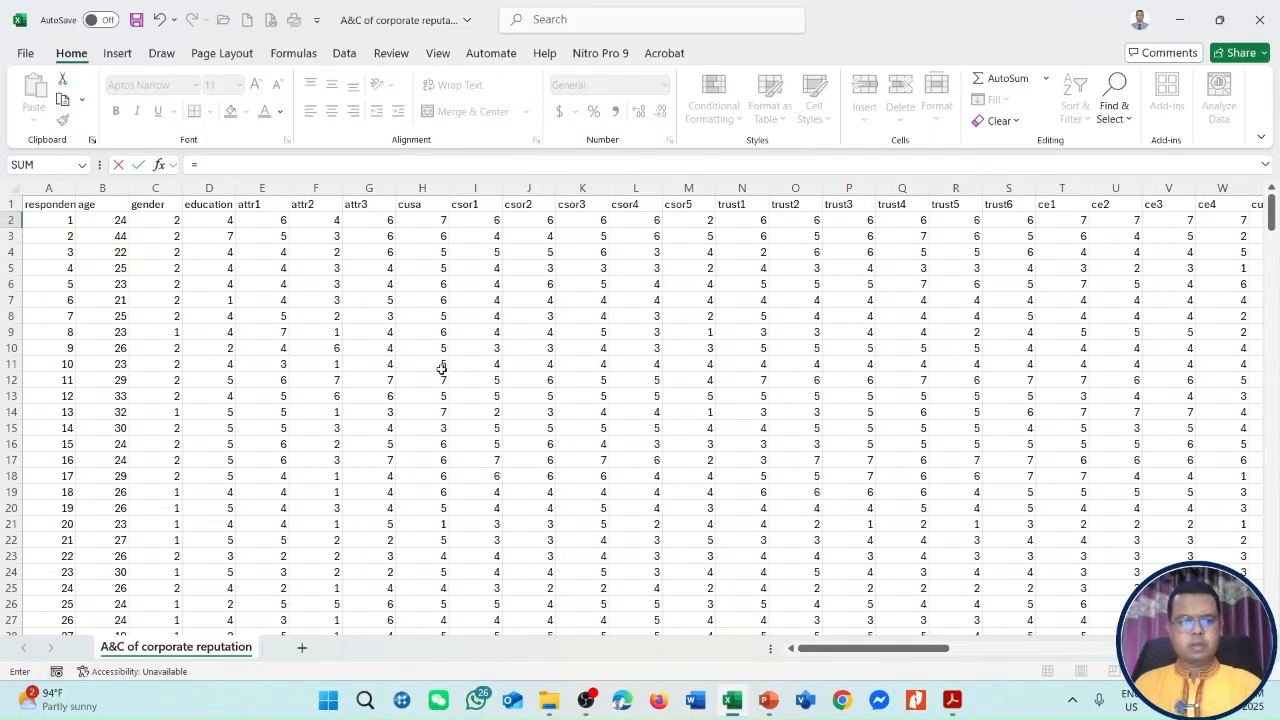
left_click(422, 218)
key("Return")
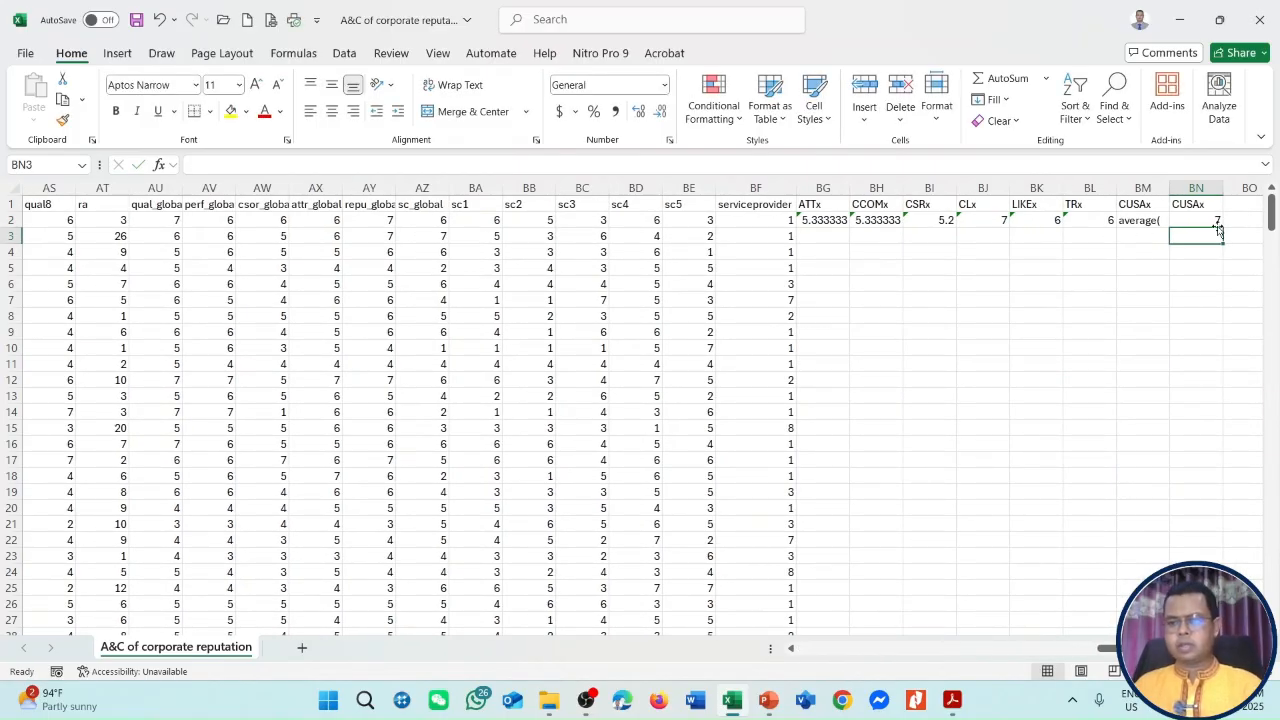
Step: Fill the row 2 formulas of ATTx through CUSAx, columns BG to BN, down to the last respondent
left_click(843, 220)
double_click(848, 230)
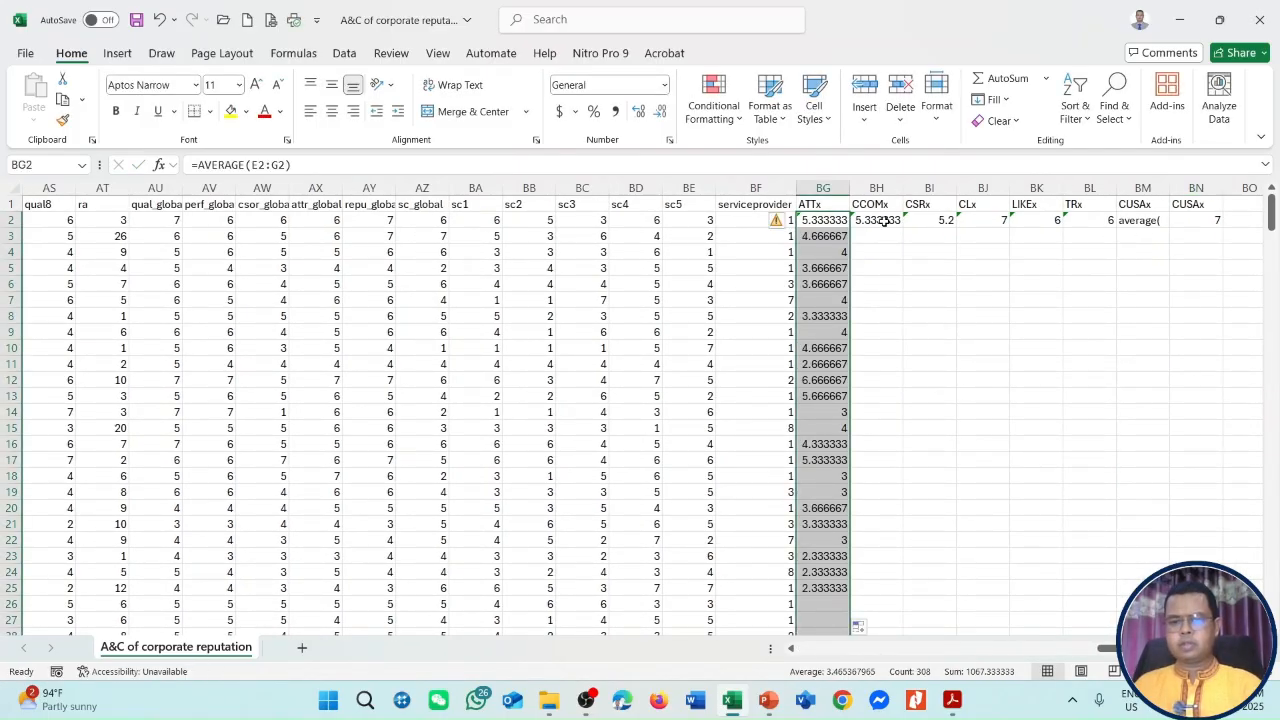
left_click(876, 220)
double_click(903, 229)
left_click(939, 221)
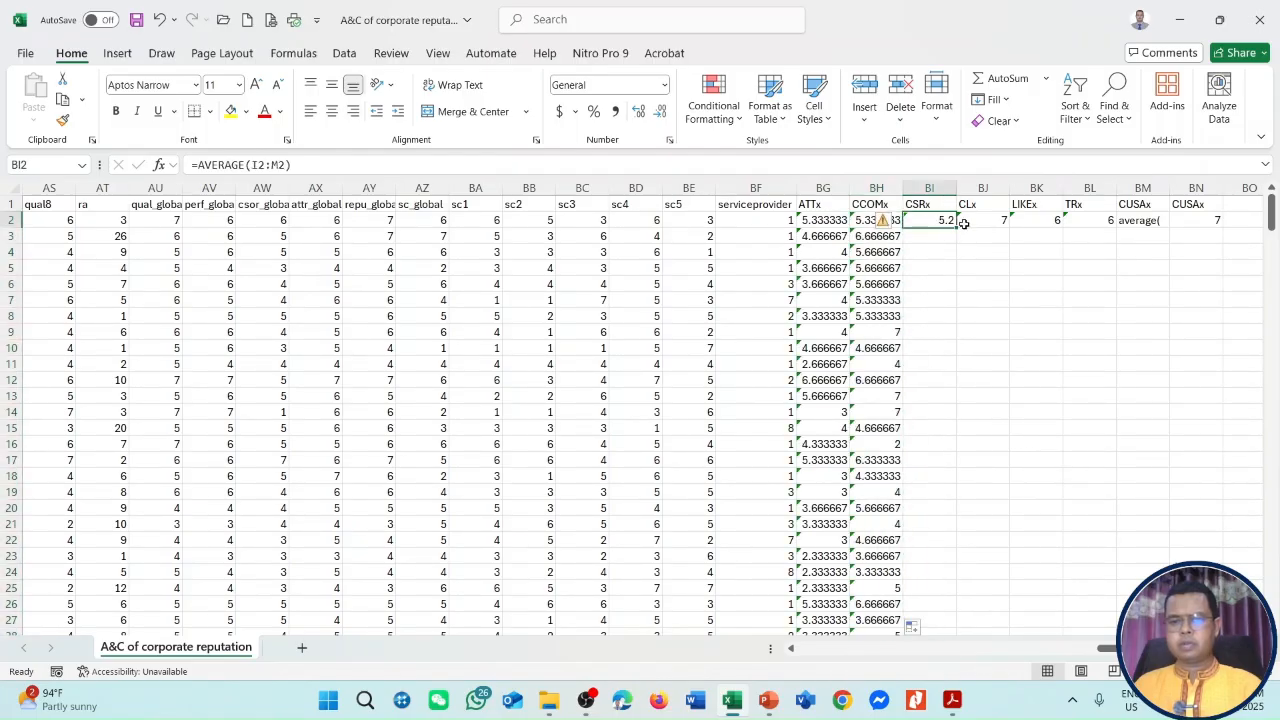
left_click_drag(947, 221, 1219, 230)
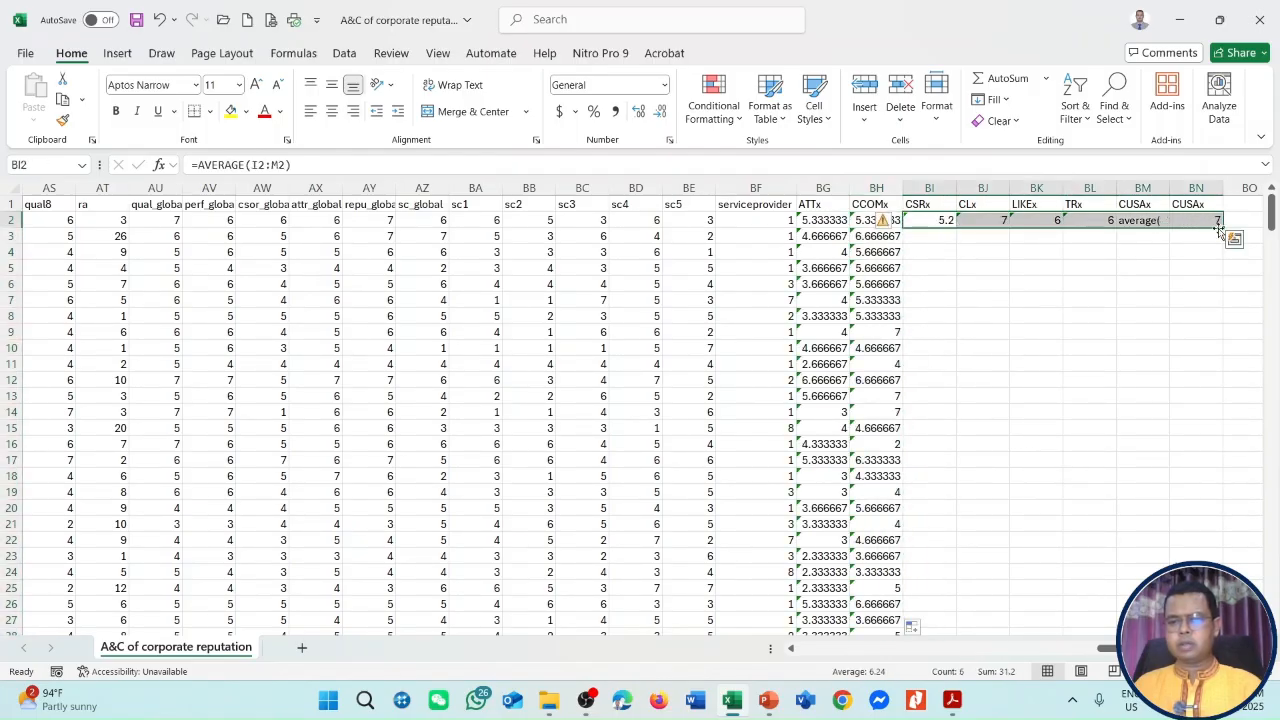
double_click(1224, 229)
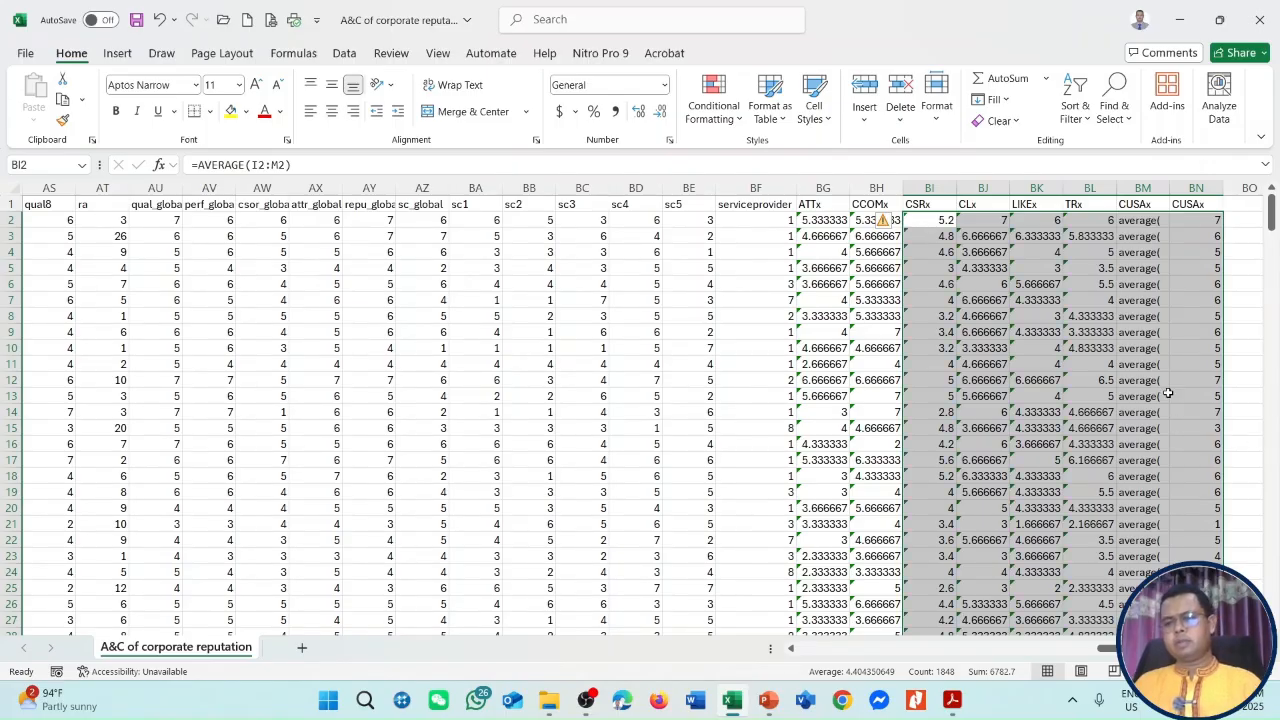
Step: Delete the extra CUSAx column BM containing the incomplete average( text, and save the workbook
left_click(1137, 222)
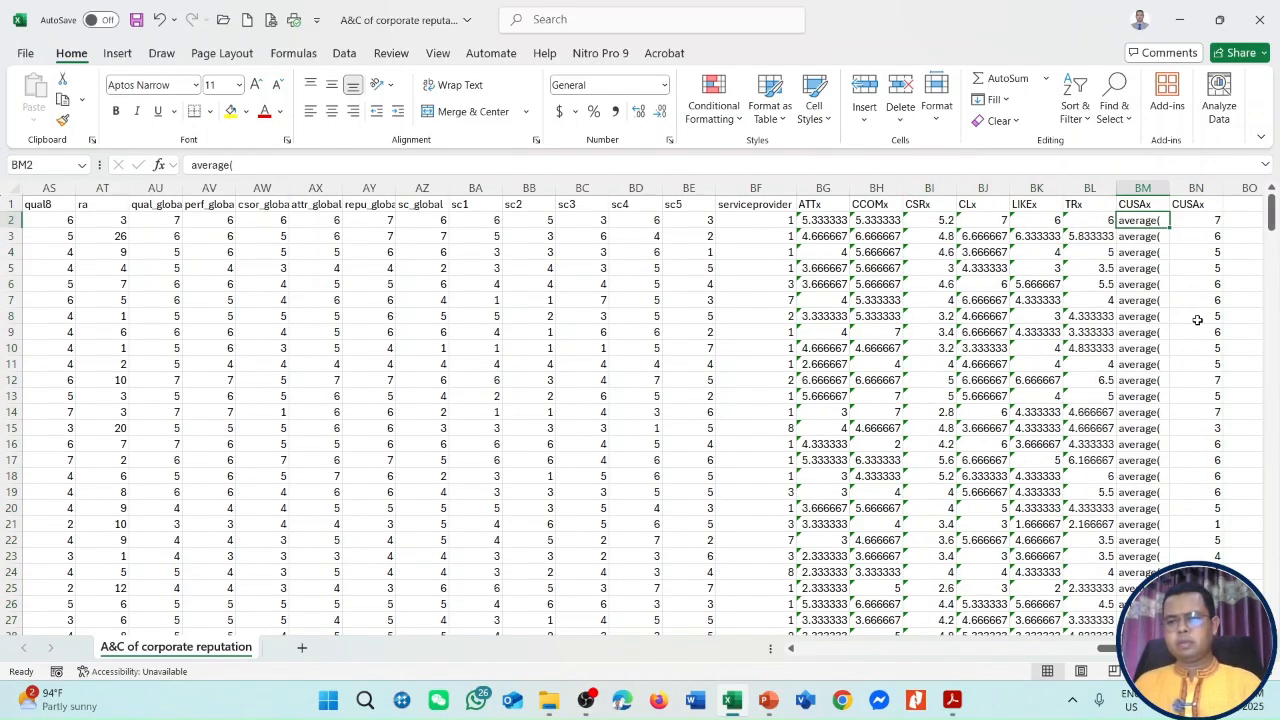
left_click(1143, 188)
right_click(1148, 190)
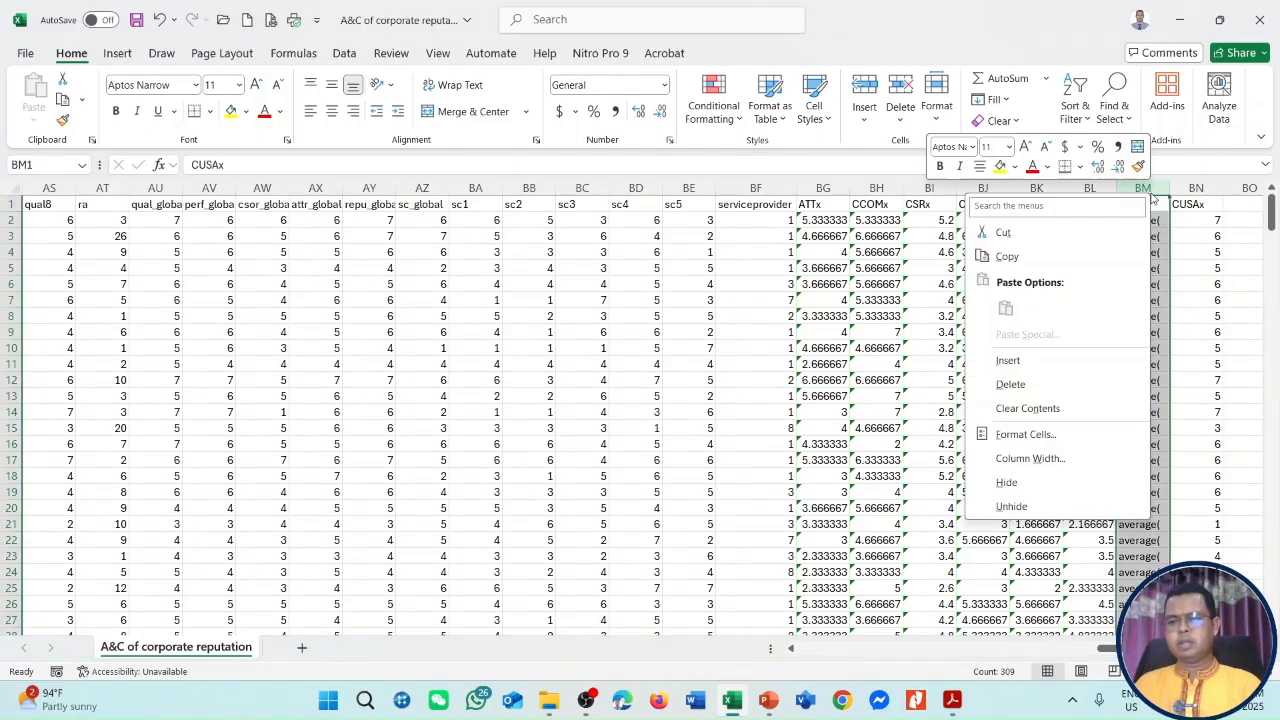
left_click(1018, 384)
left_click(1229, 317)
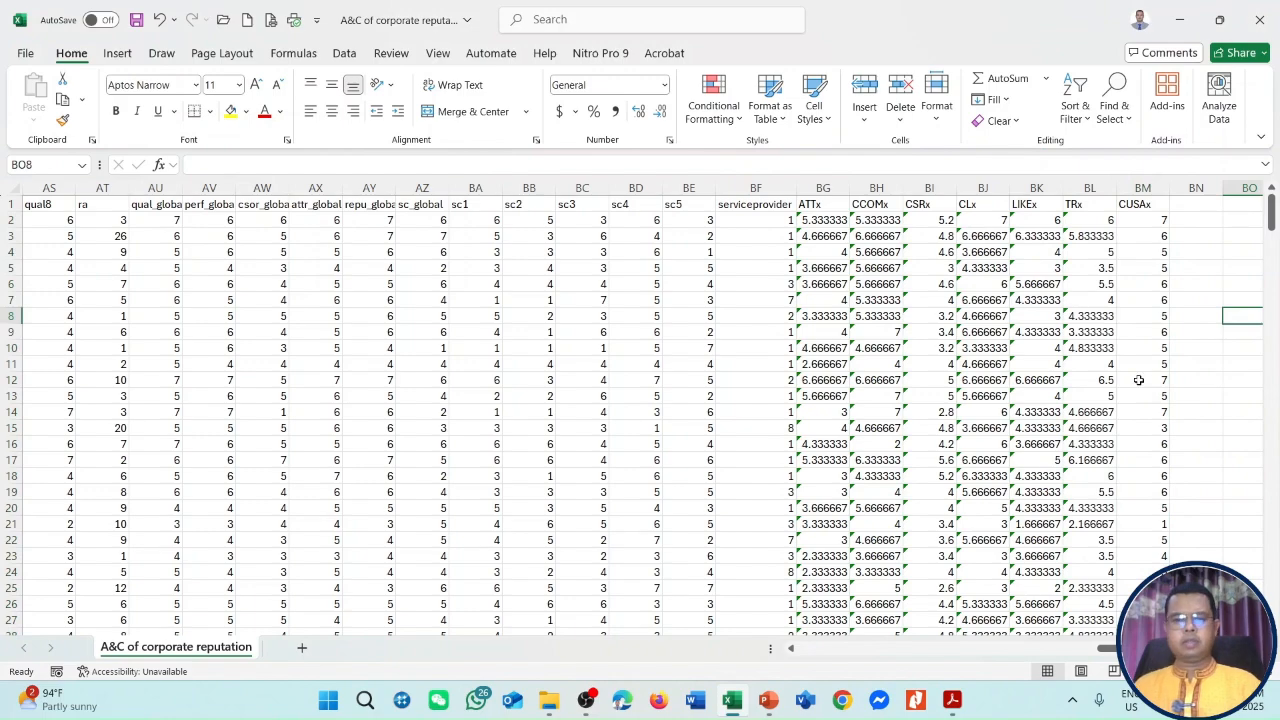
left_click(136, 20)
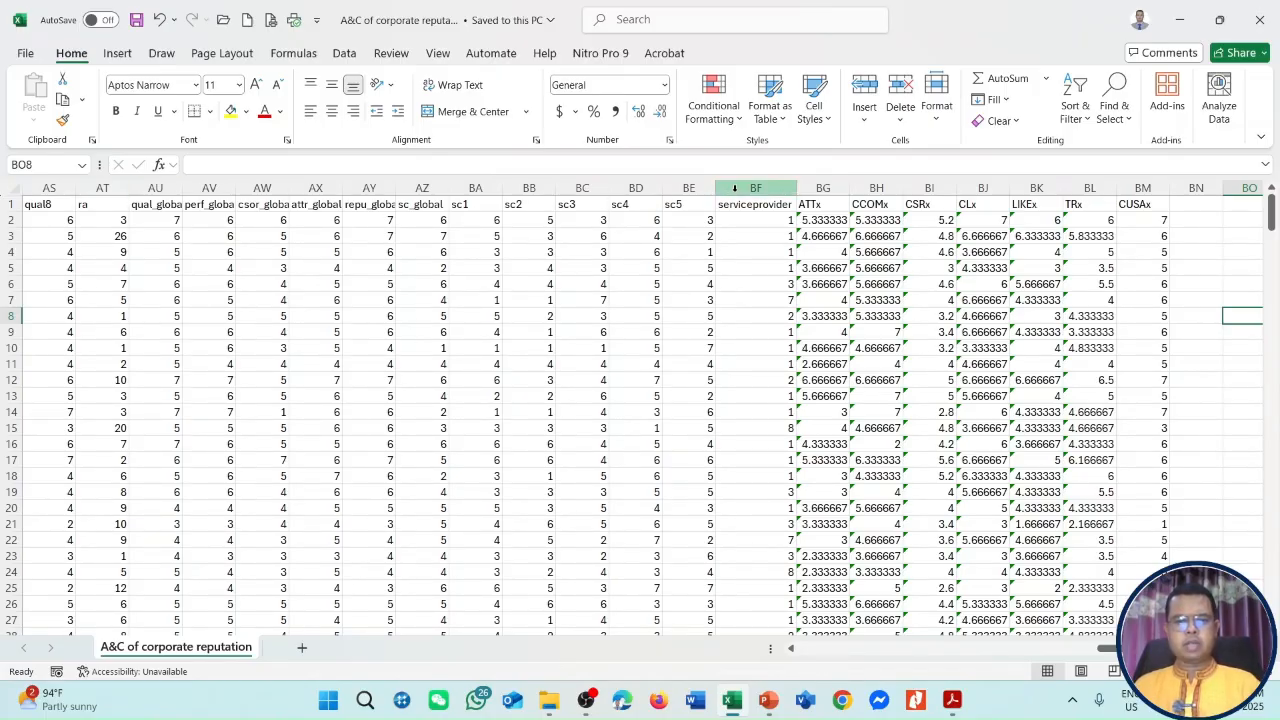
Step: Examine the original item columns up to serviceprovider and the new construct columns ATTx to CUSAx
left_click_drag(756, 189, 102, 190)
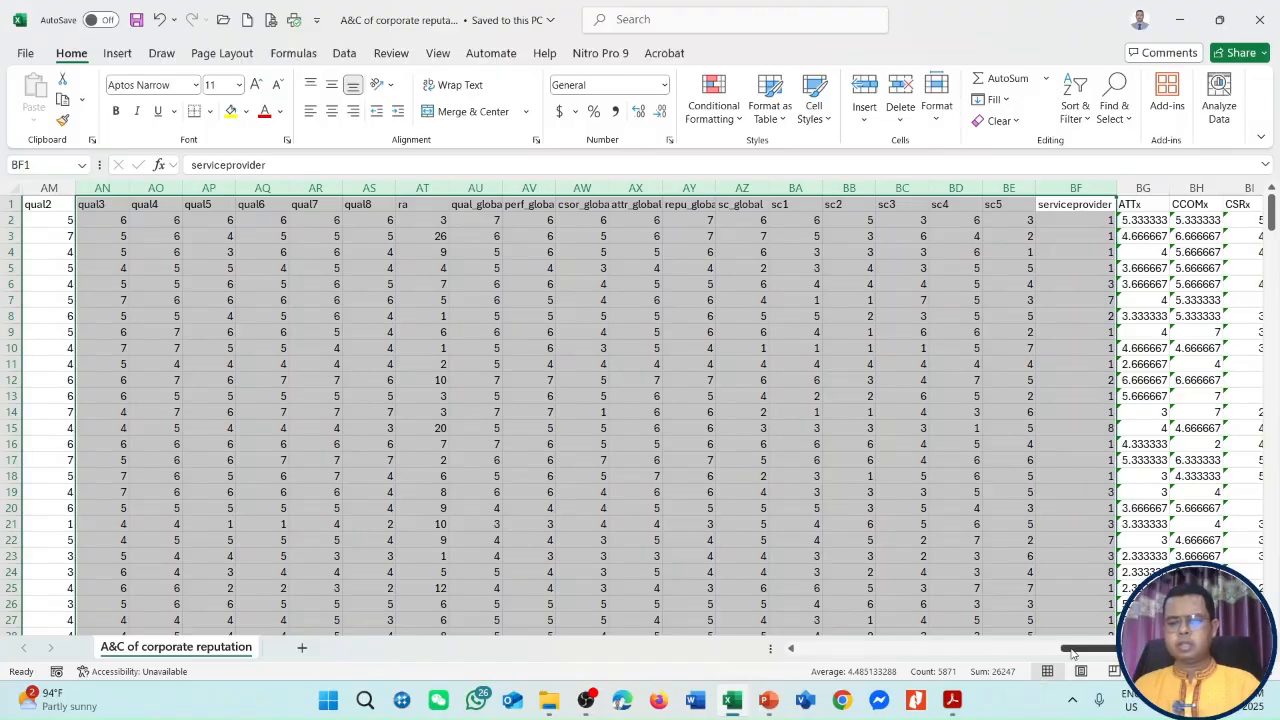
left_click_drag(1085, 648, 1112, 648)
left_click_drag(864, 190, 1182, 190)
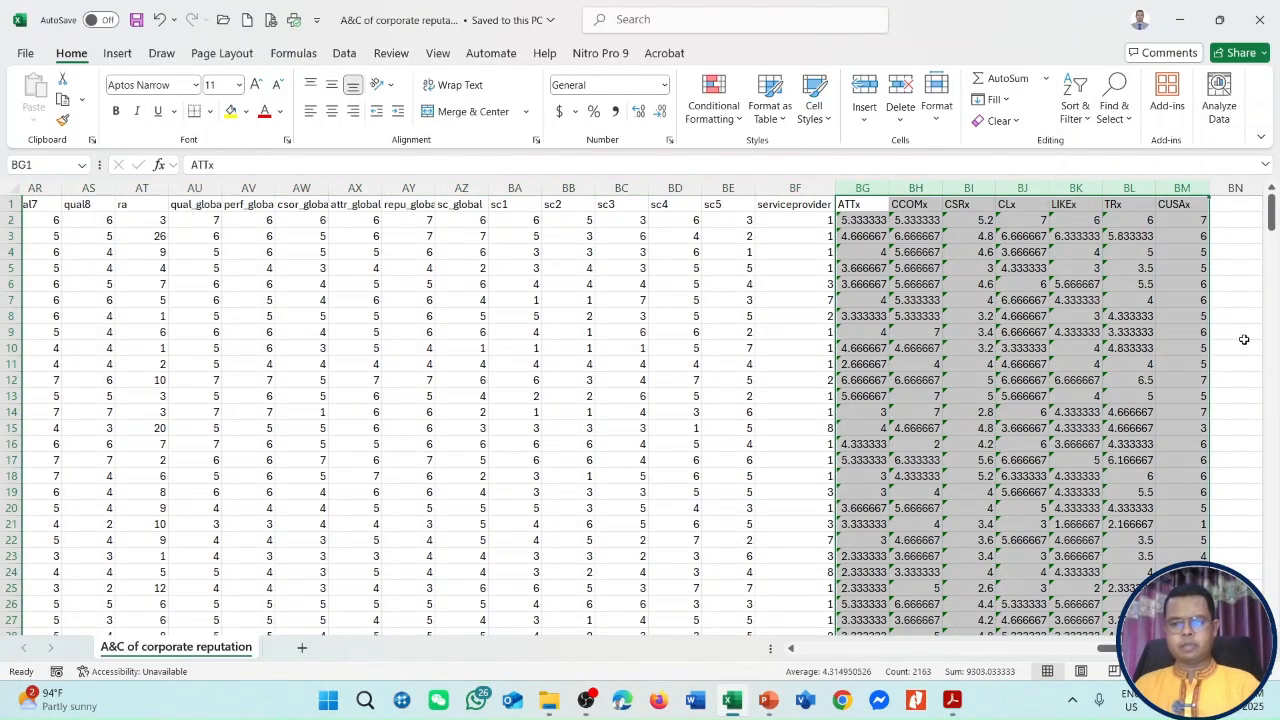
left_click(1245, 281)
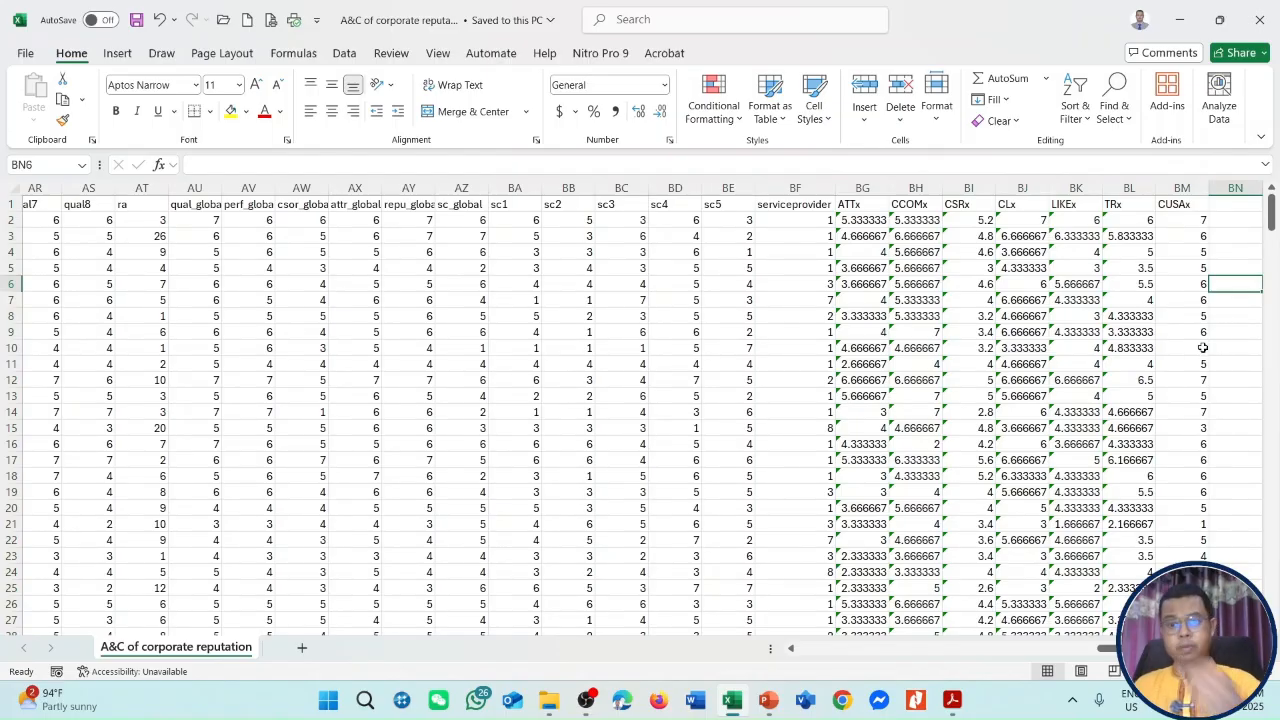
Step: Copy the construct columns ATTx to CUSAx with all their rows, BG1:BM309, and create a new blank workbook
left_click_drag(884, 210, 1180, 210)
key("ctrl+shift+Down")
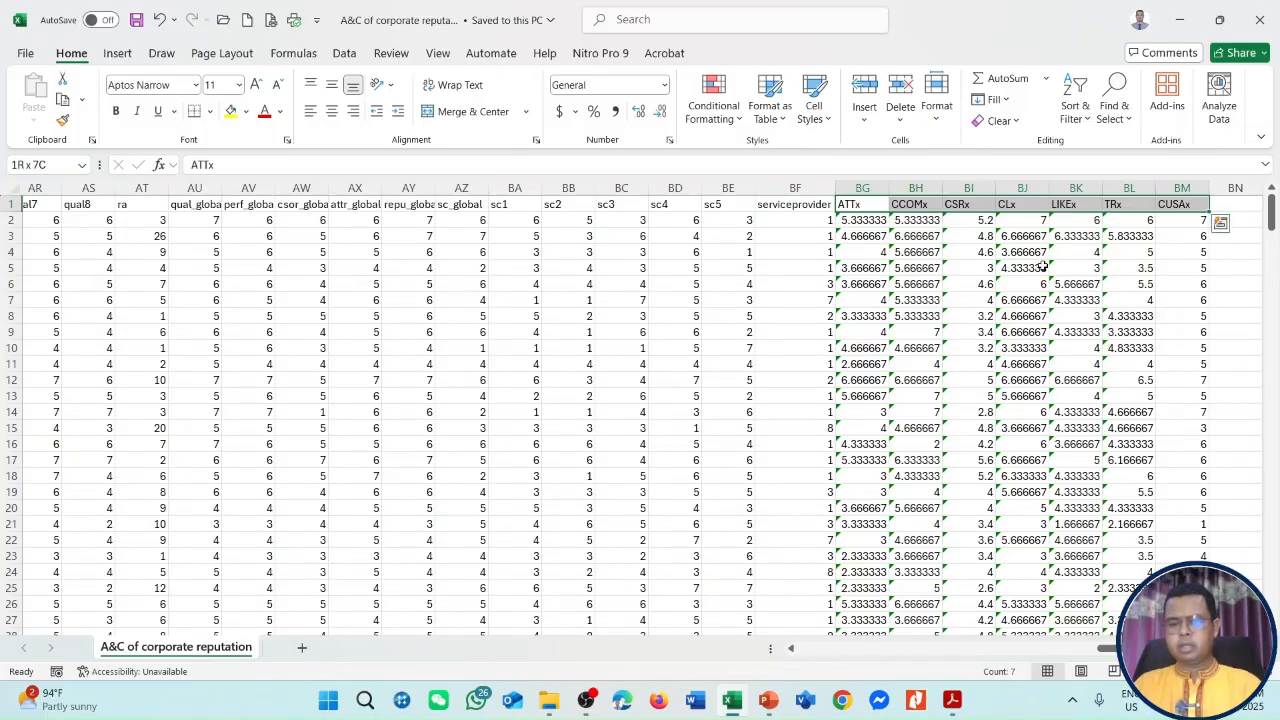
key("ctrl+c")
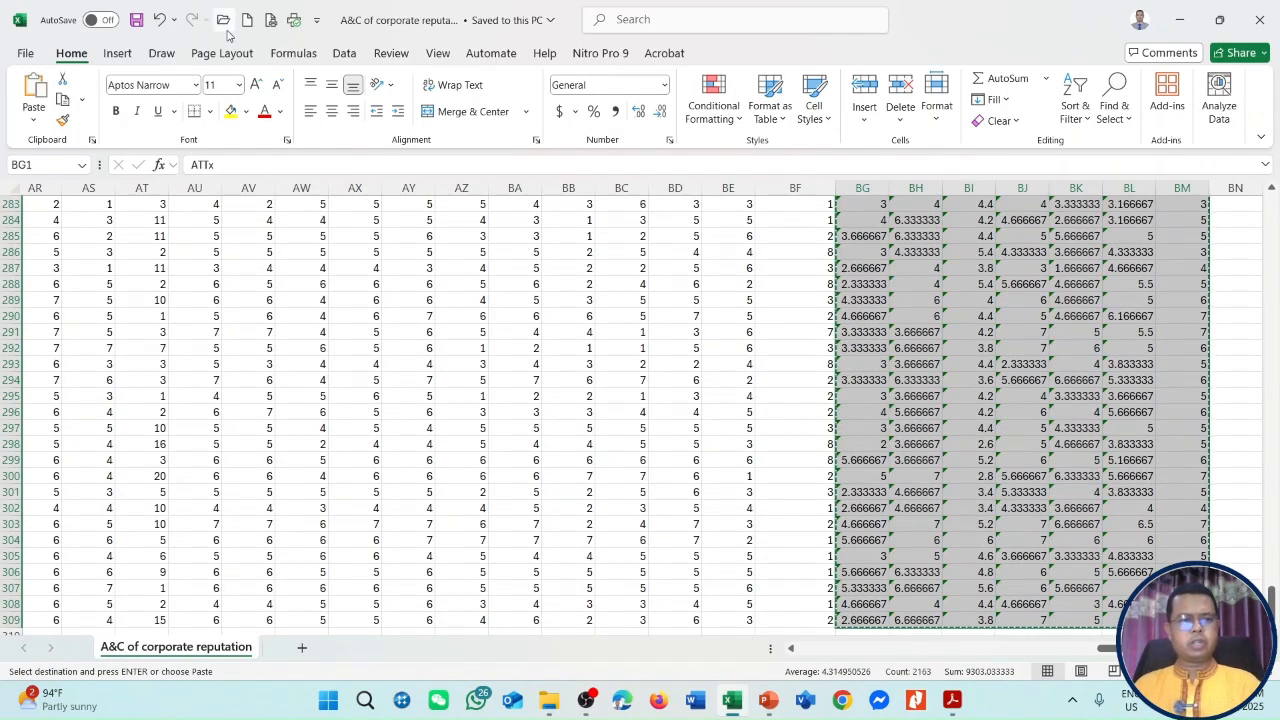
left_click(244, 22)
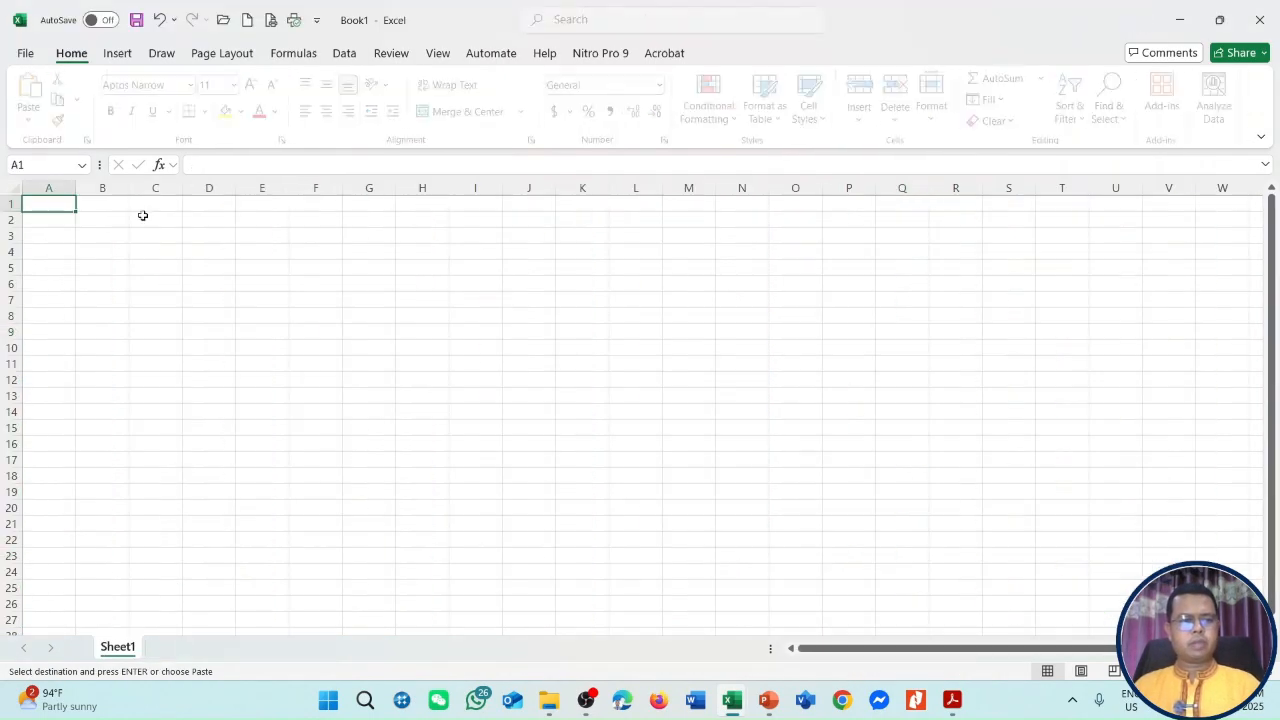
Step: Paste the copied construct data into the new workbook at A1 as values only
key("ctrl+v")
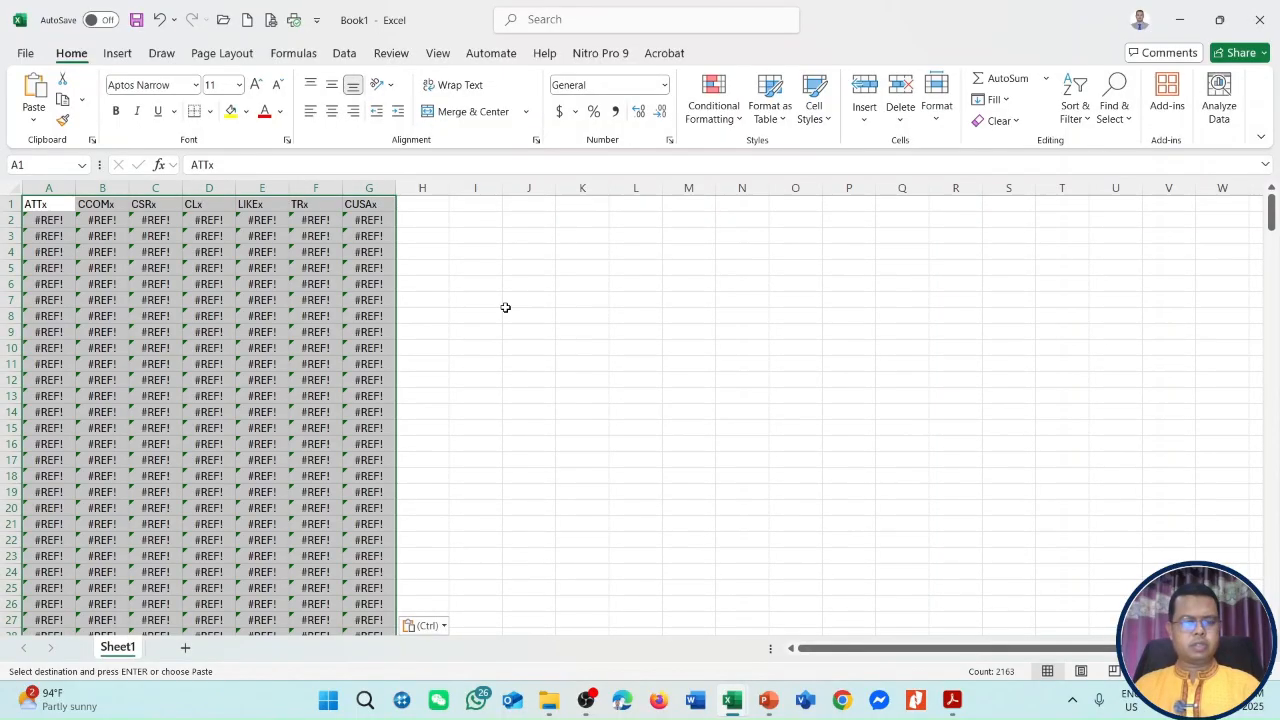
key("ctrl+z")
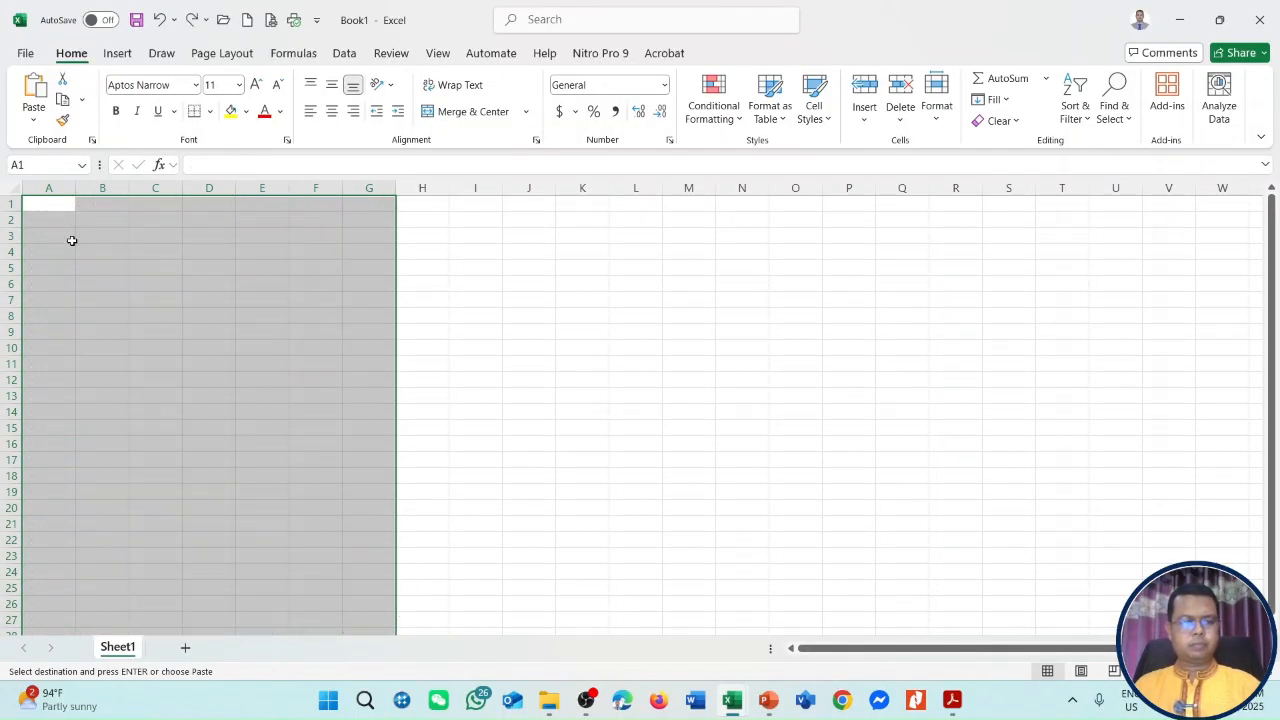
right_click(41, 210)
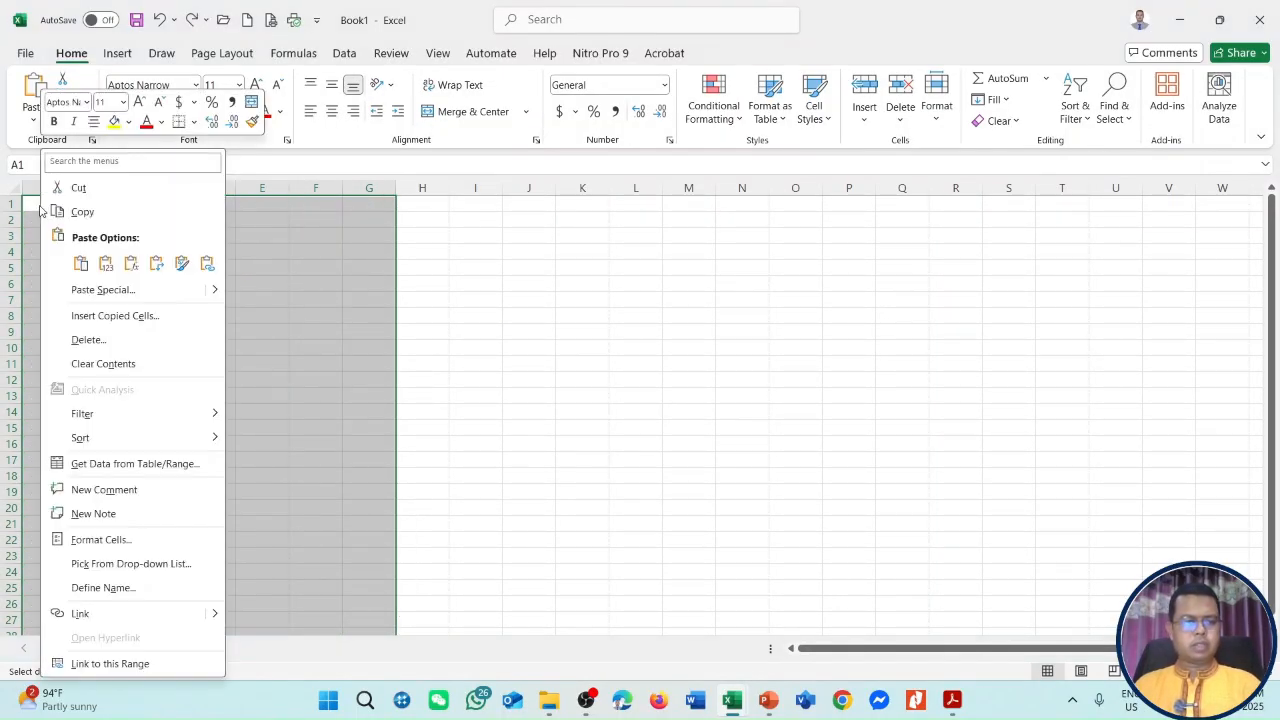
left_click(105, 263)
left_click(582, 283)
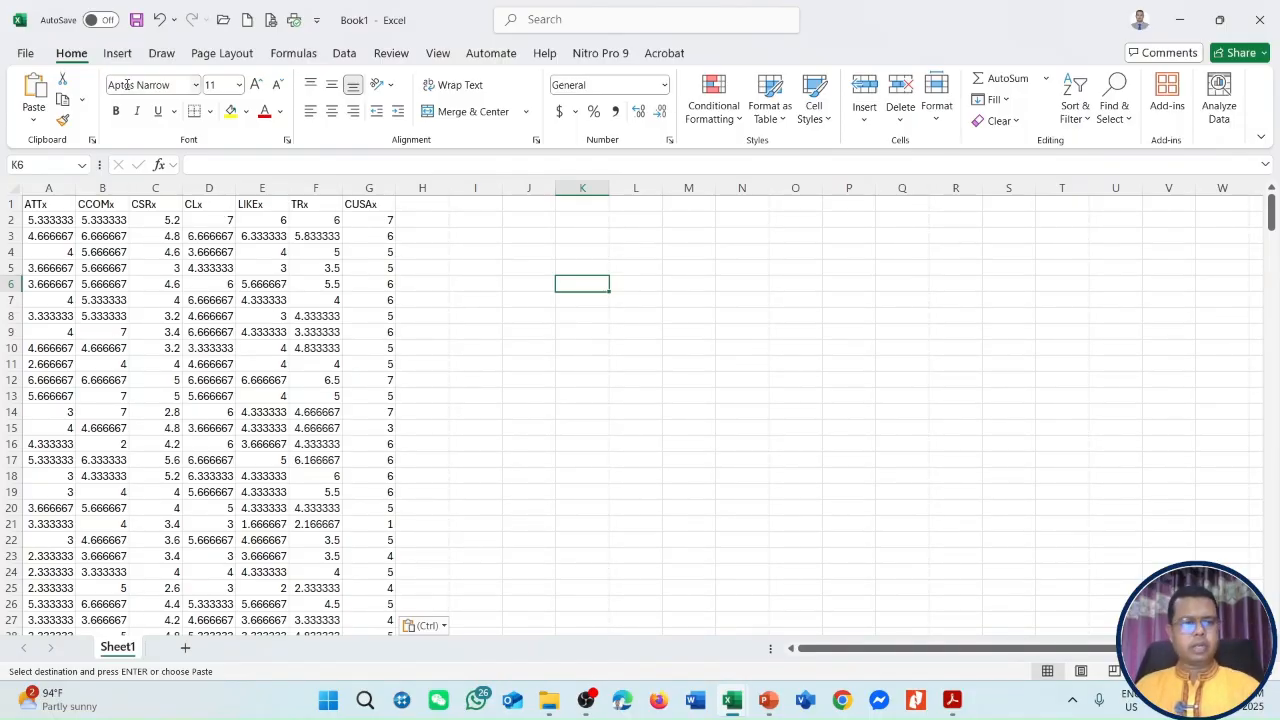
Step: Start saving the new workbook and choose the Desktop folder as its location
left_click(136, 19)
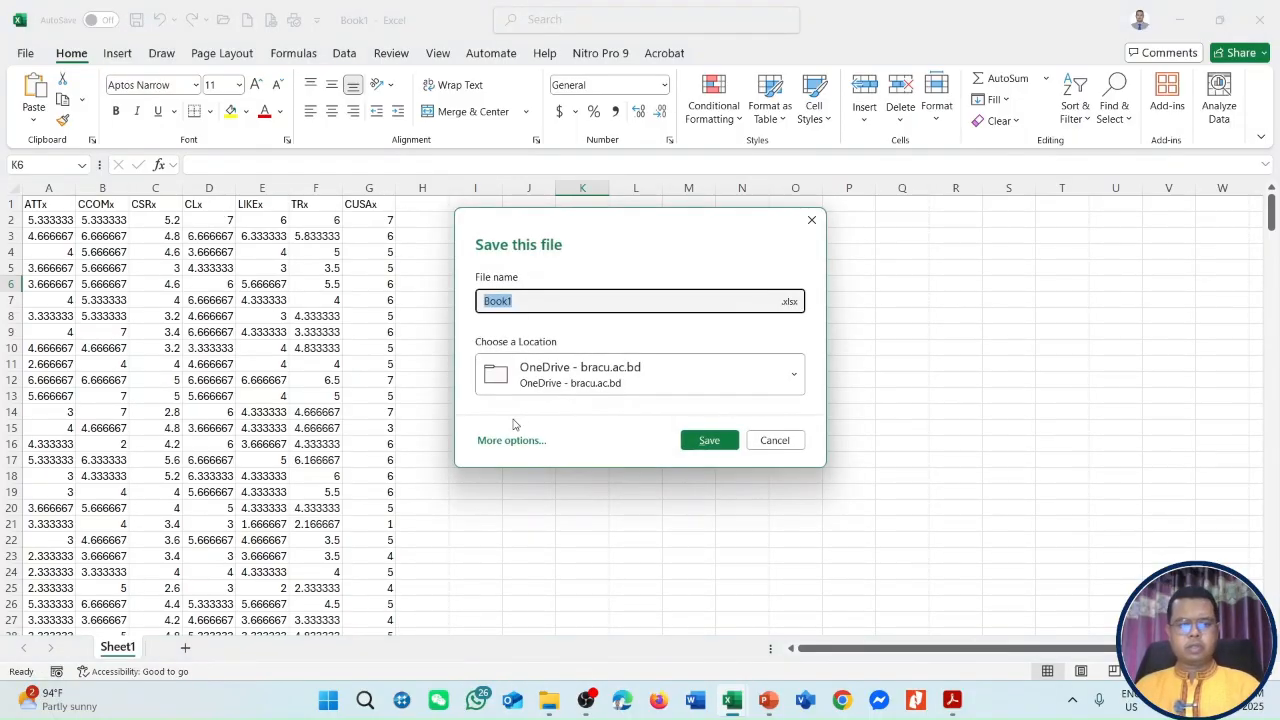
left_click(505, 440)
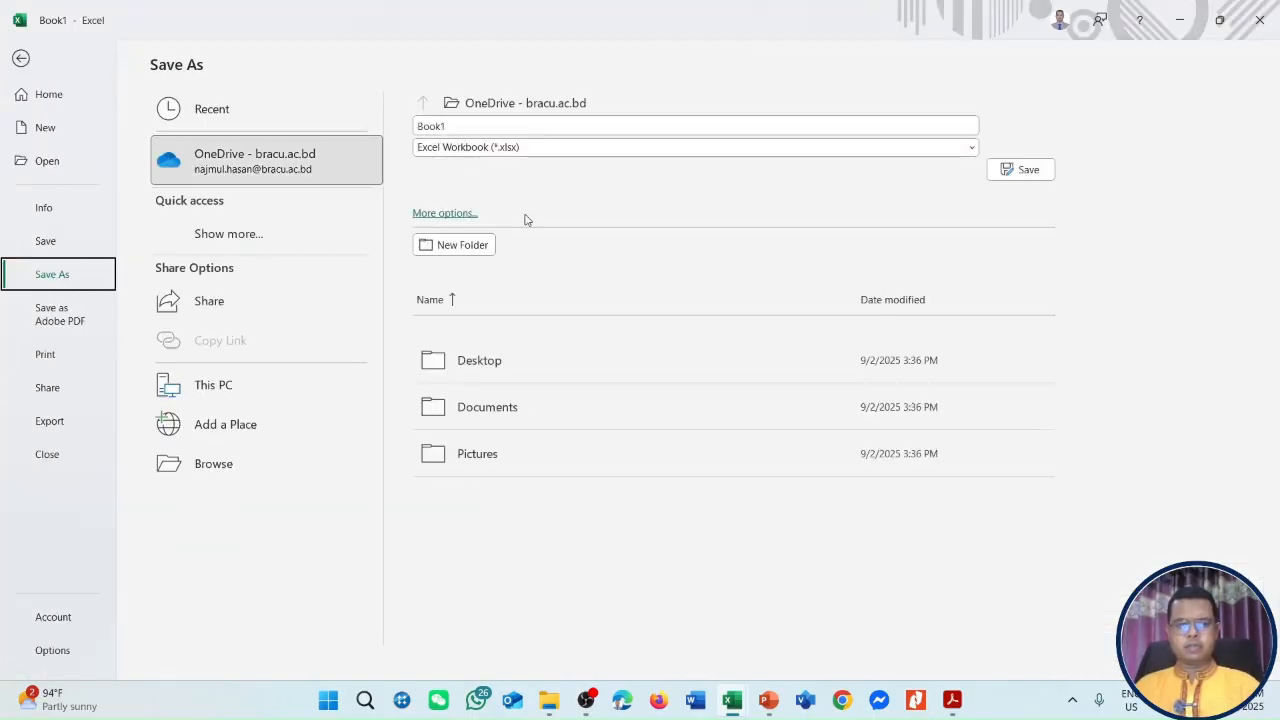
left_click(271, 463)
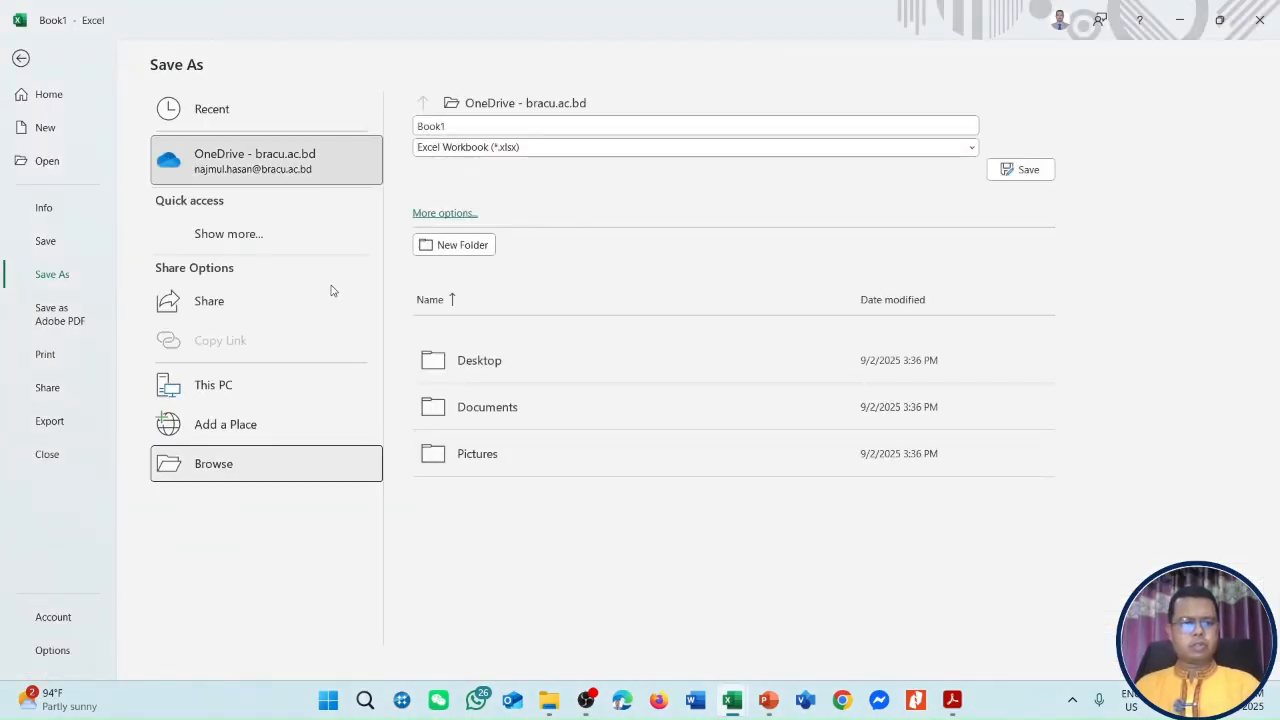
scroll(70, 150, "up", 2)
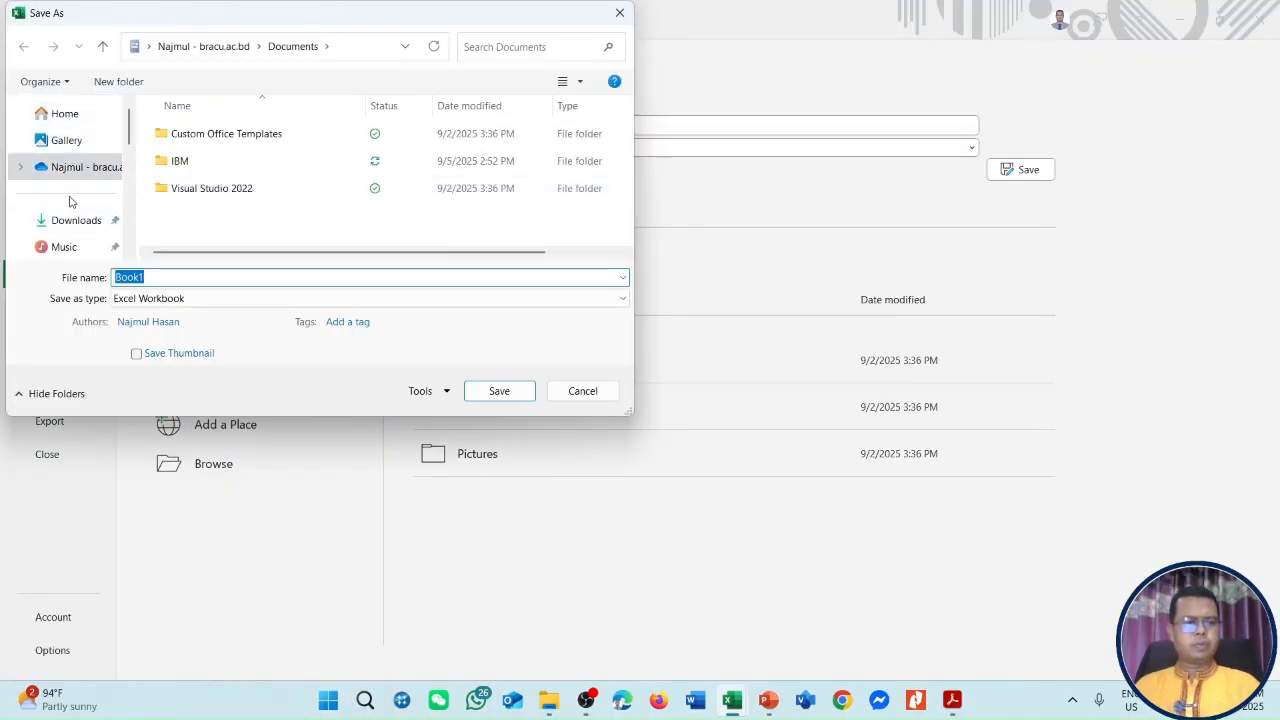
scroll(77, 212, "down", 5)
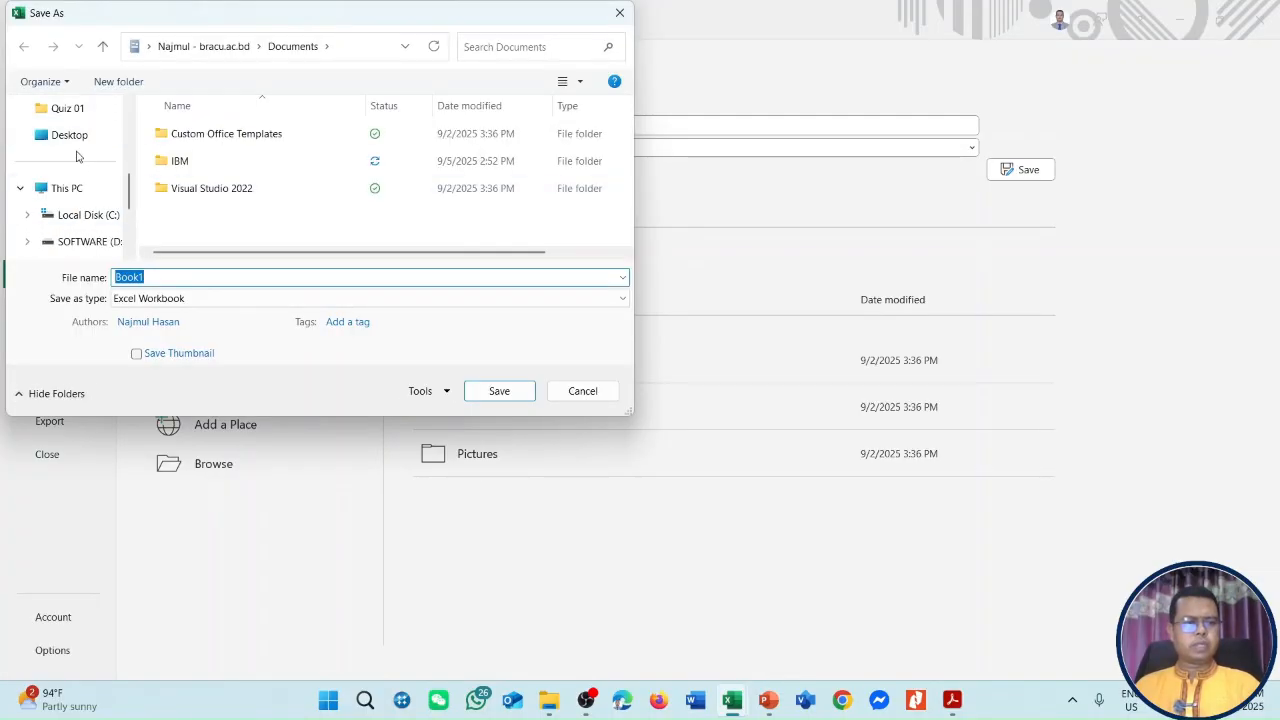
left_click(80, 140)
Step: Name the file CS, set its type to CSV (Comma delimited), and save it
double_click(177, 277)
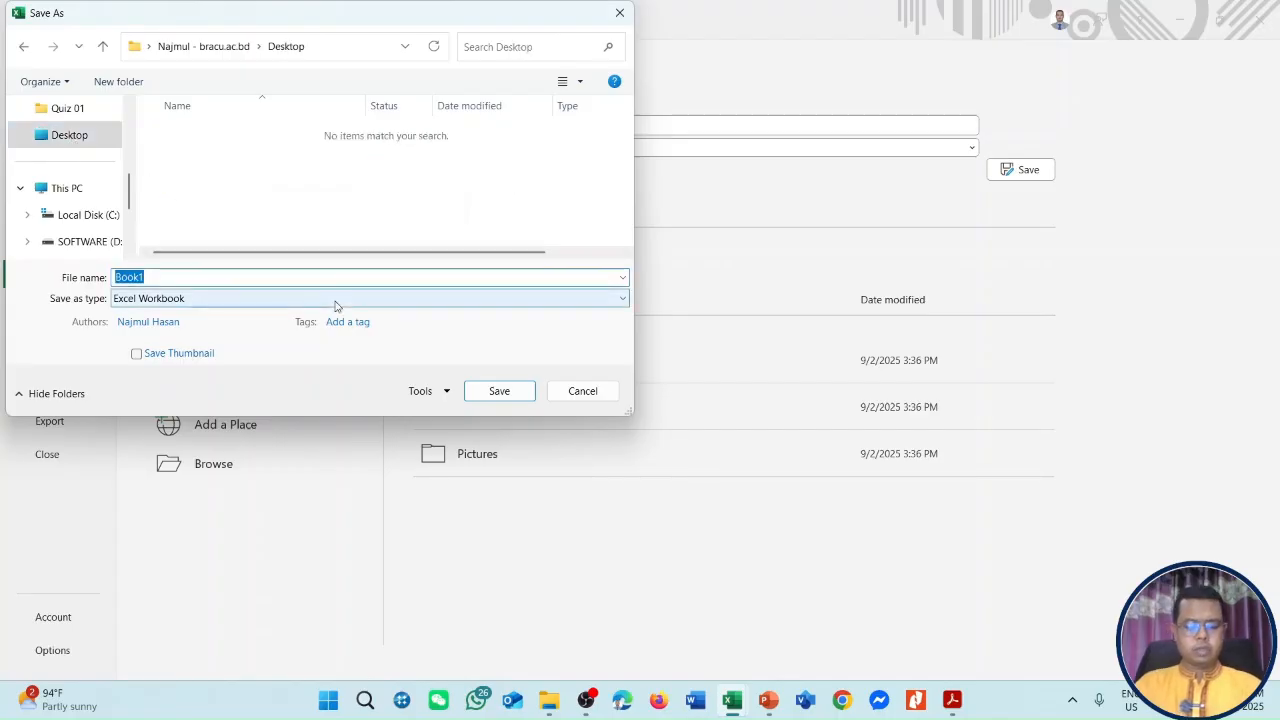
type("CS")
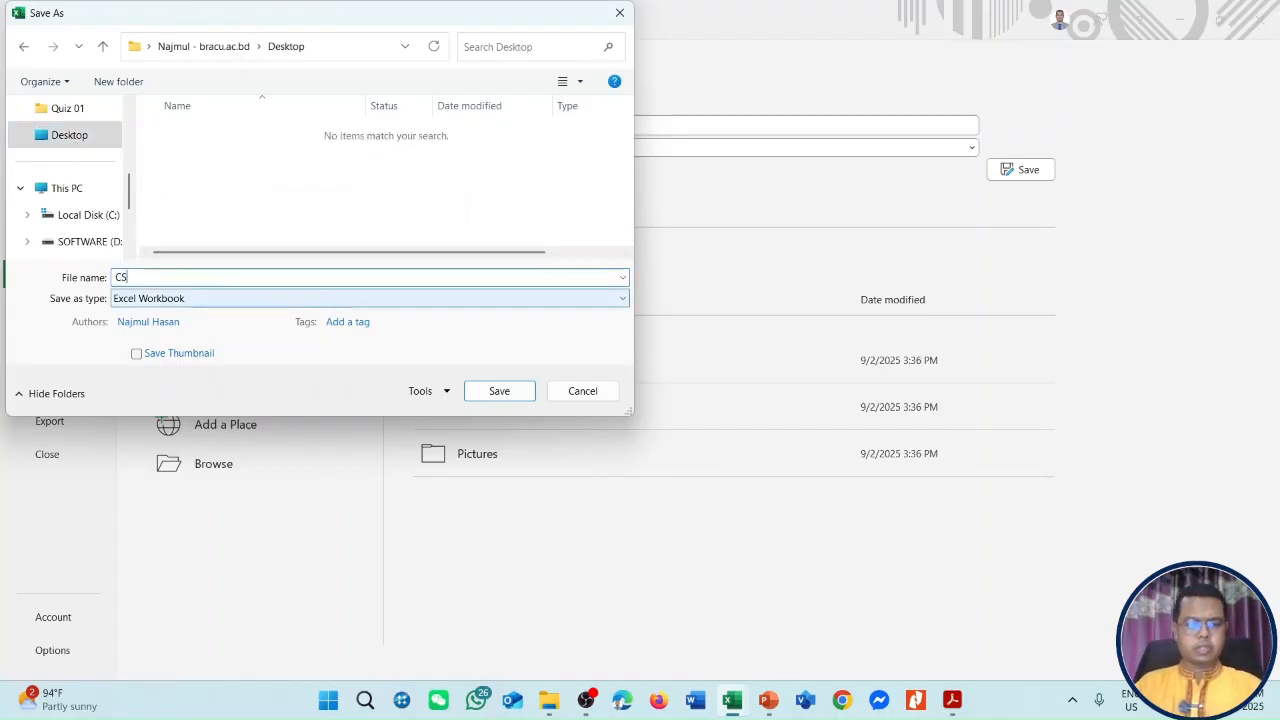
left_click(240, 298)
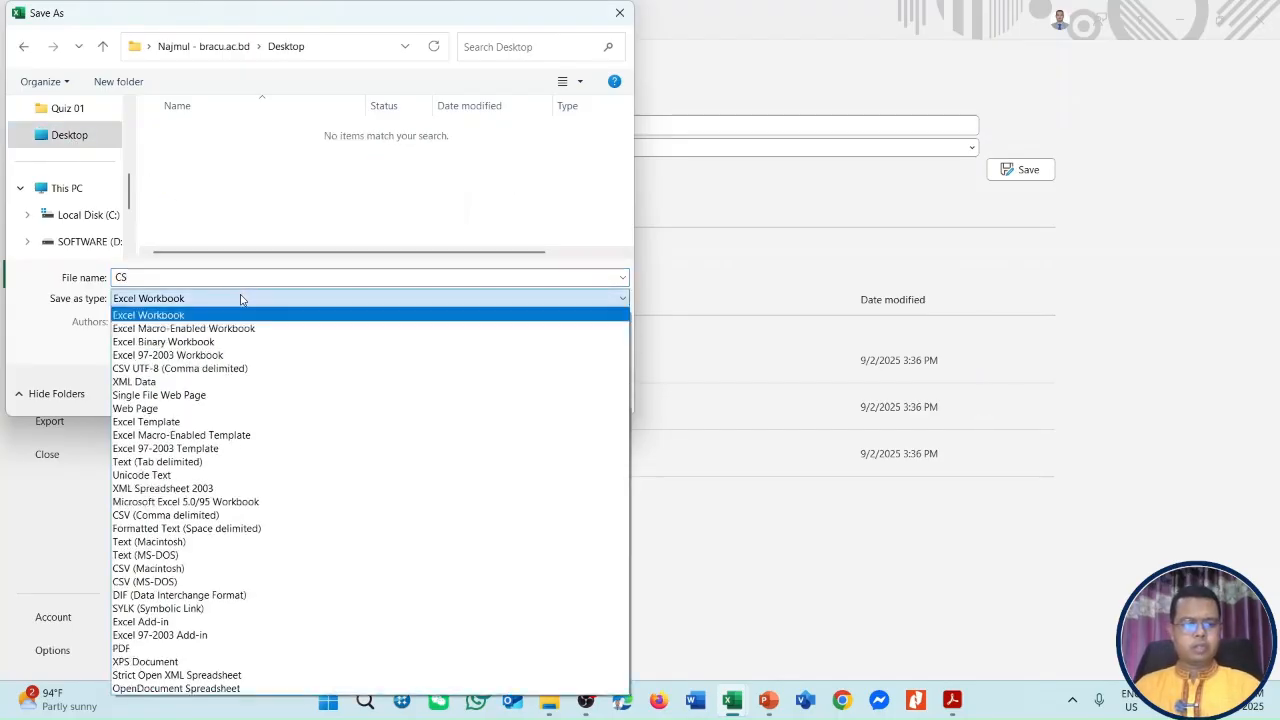
left_click(170, 515)
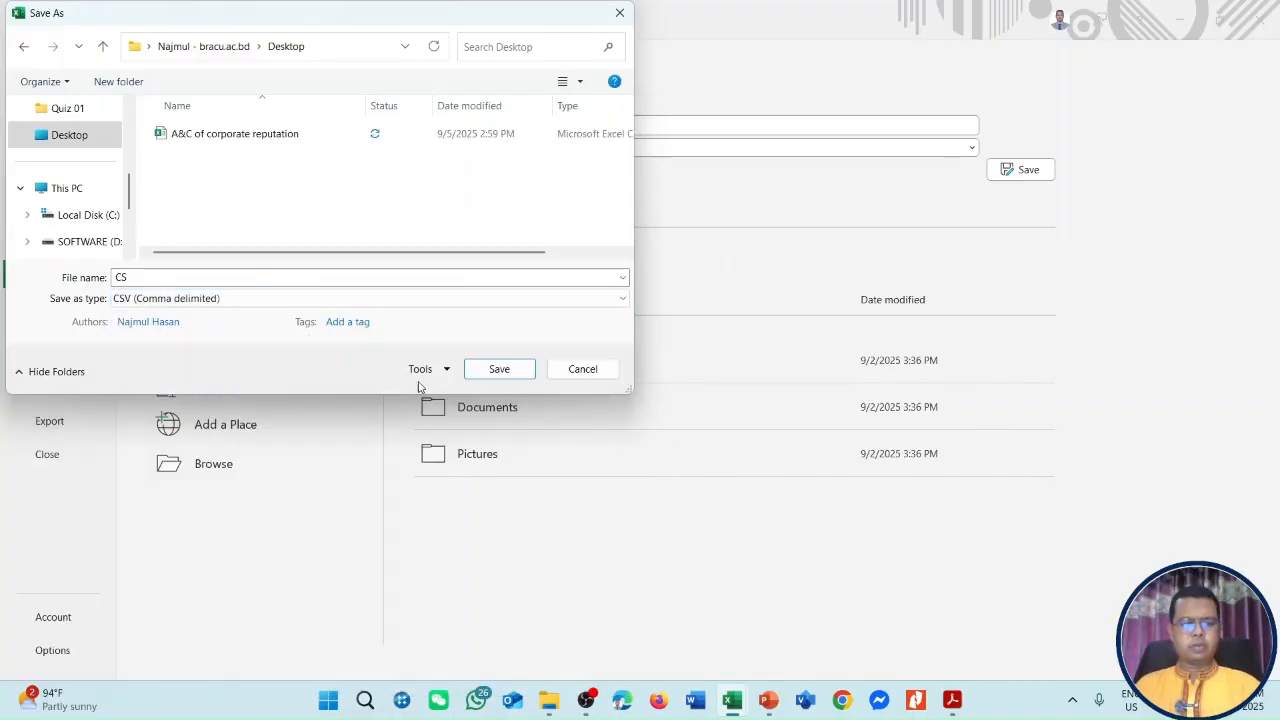
left_click(500, 369)
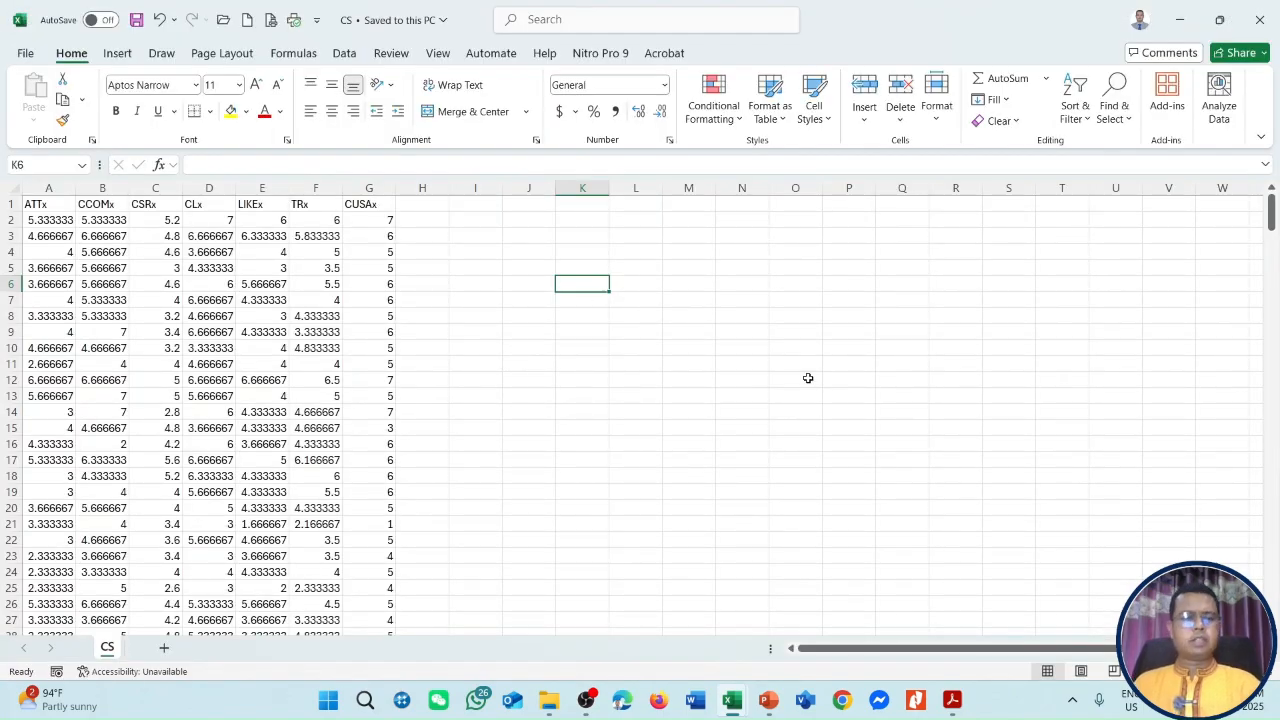